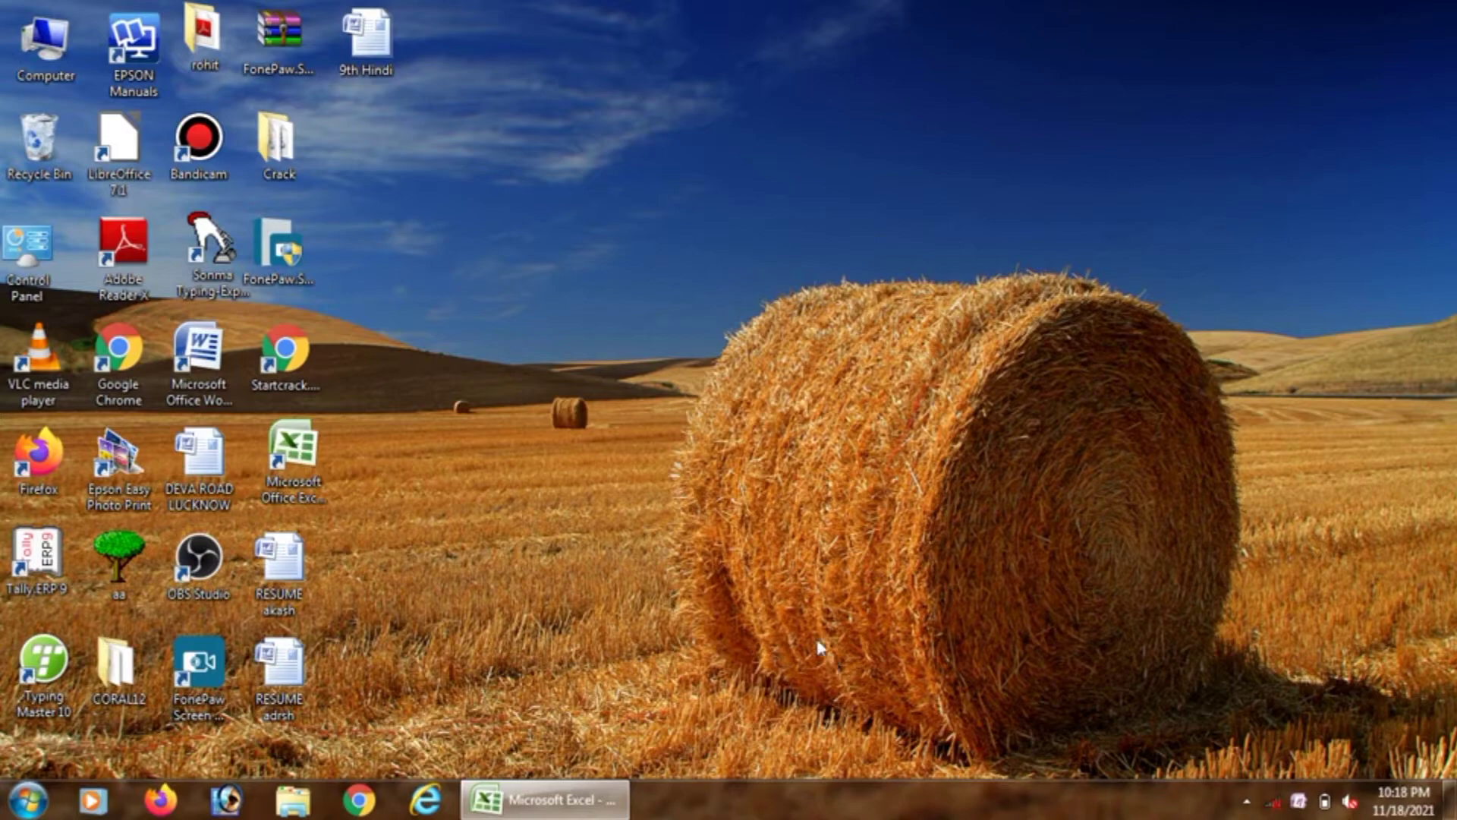
Restore the Book1 workbook with the yellow 'Create Table' heading from the taskbar.
{"action": "left_click", "coordinate": [547, 805]}
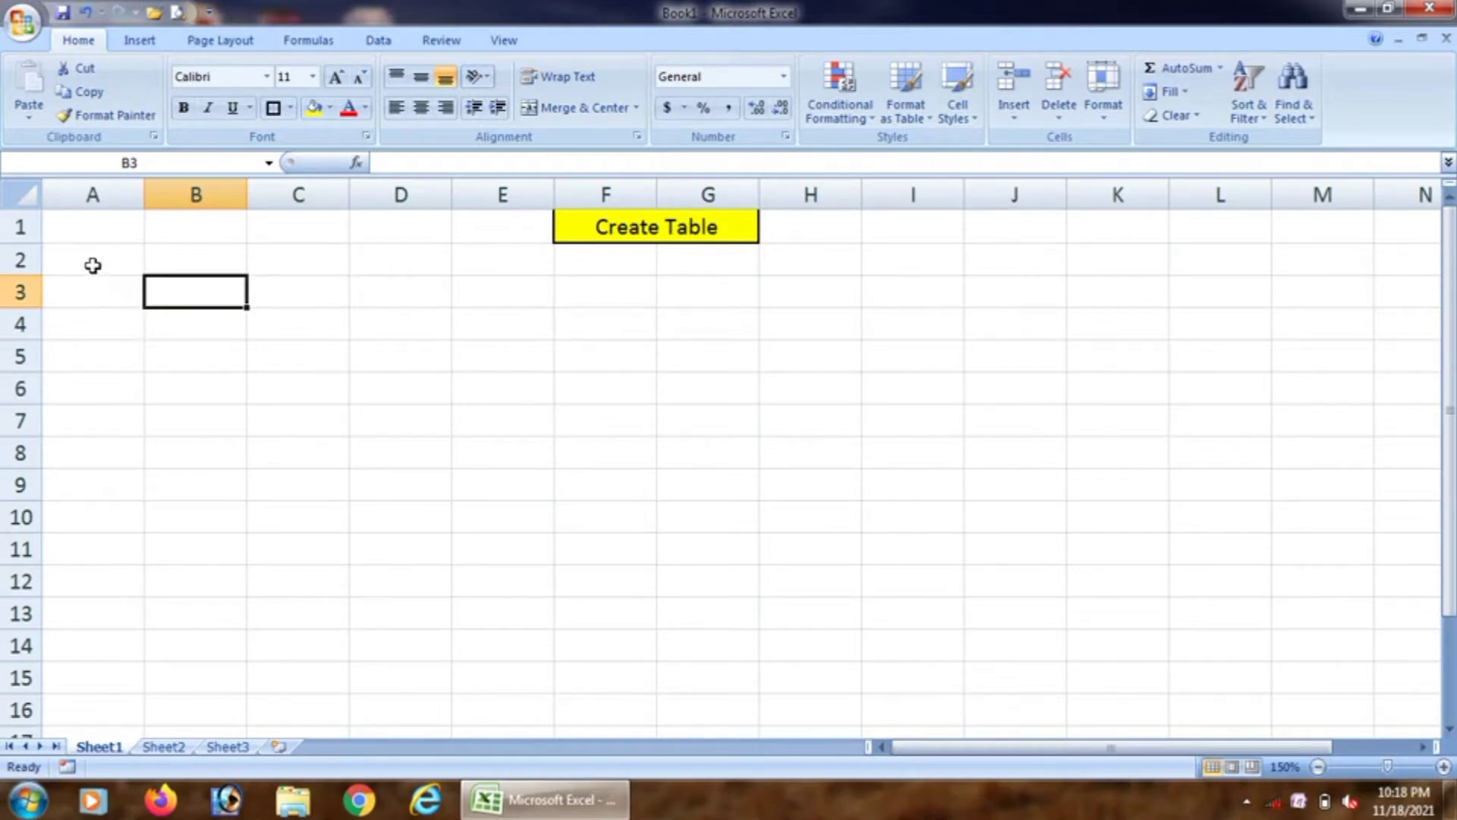
Enter 0 in B3 and 2 through 10 across C3:K3.
{"action": "left_click_drag", "start_coordinate": [92, 265], "coordinate": [61, 553]}
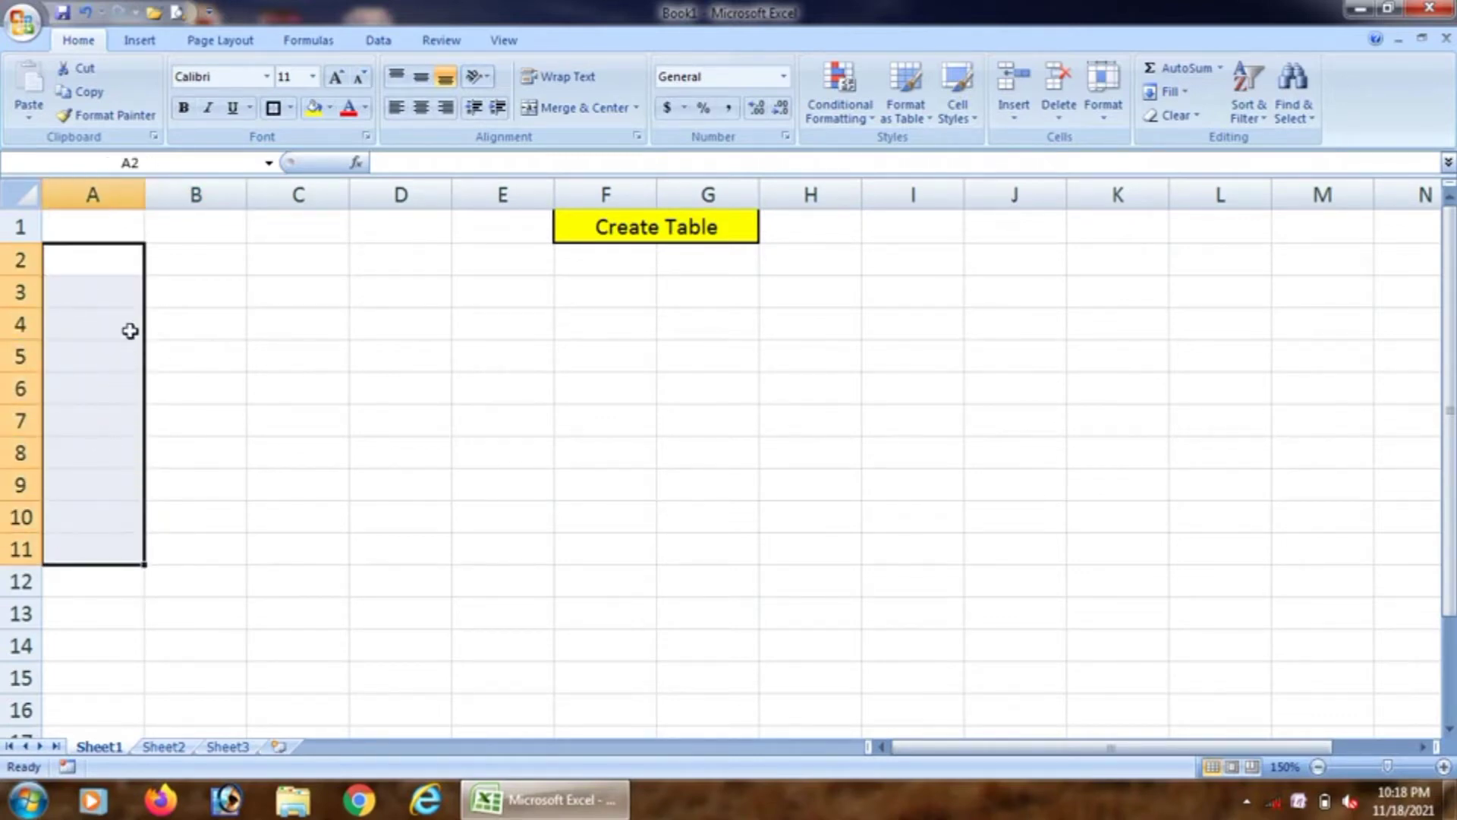
{"action": "left_click_drag", "start_coordinate": [117, 292], "coordinate": [113, 611]}
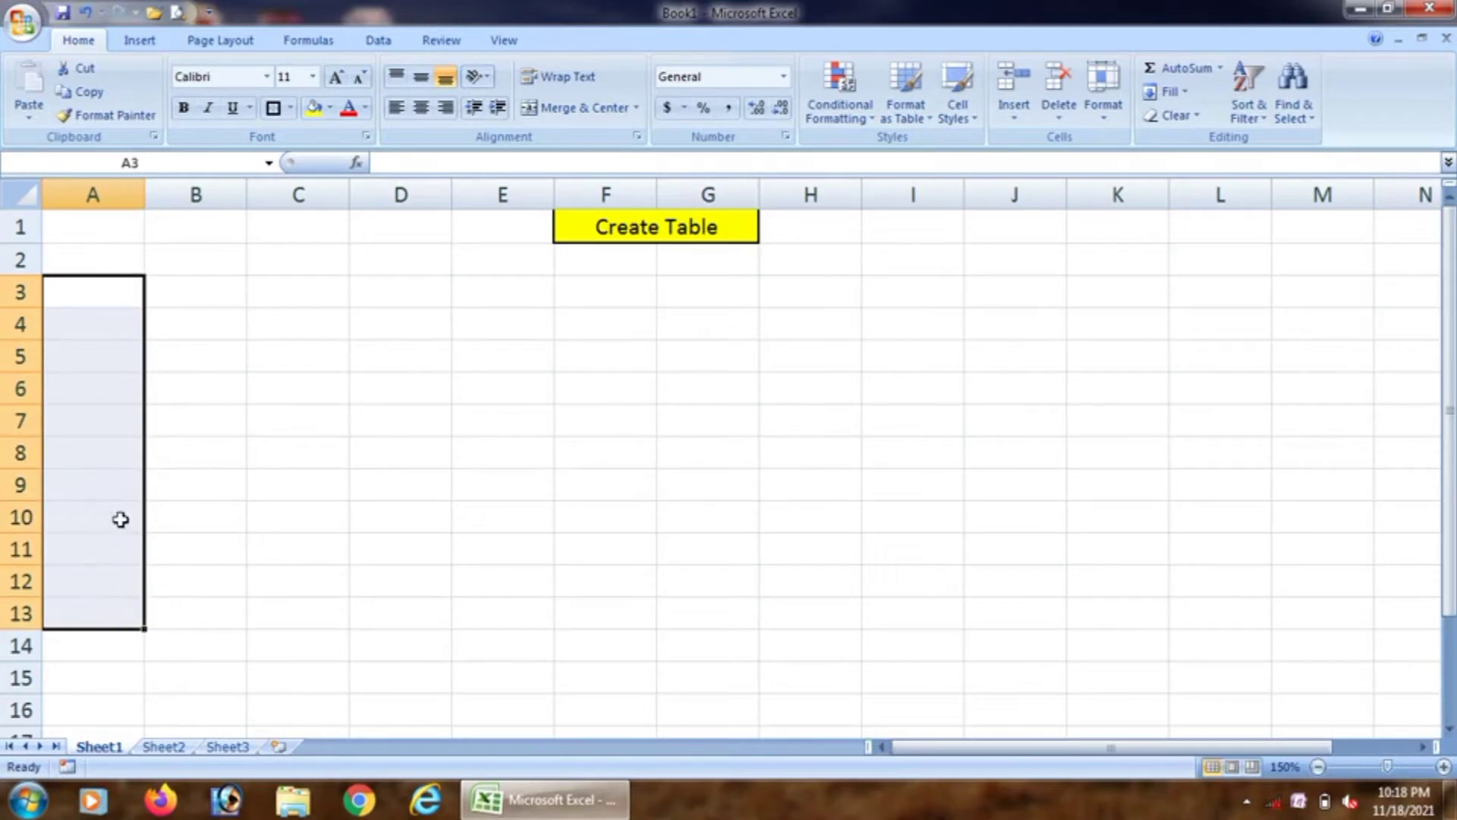
{"action": "left_click", "coordinate": [212, 293]}
{"action": "left_click", "coordinate": [311, 291]}
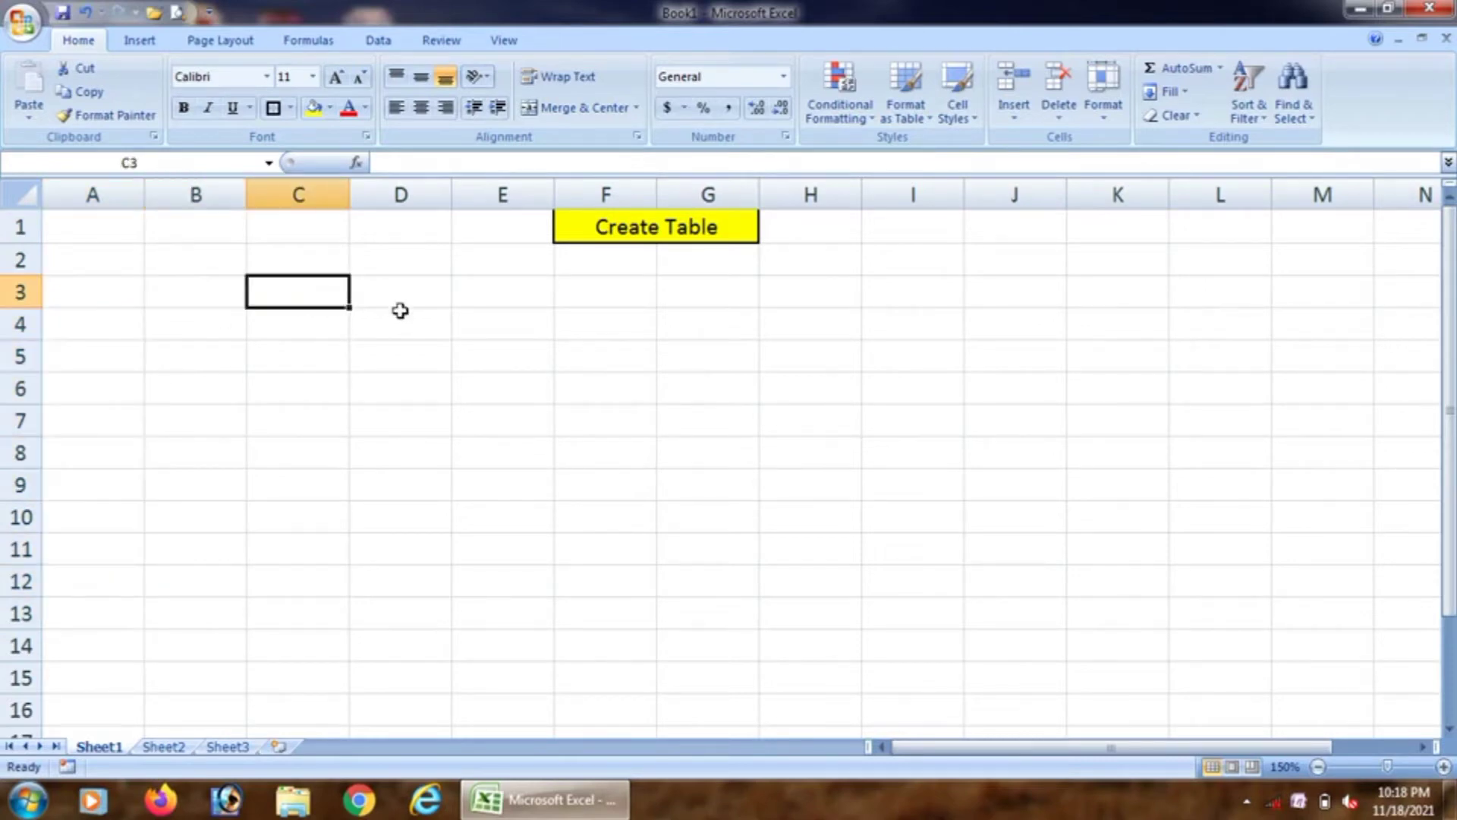
{"action": "left_click", "coordinate": [409, 295]}
{"action": "left_click", "coordinate": [501, 296]}
{"action": "left_click", "coordinate": [591, 295]}
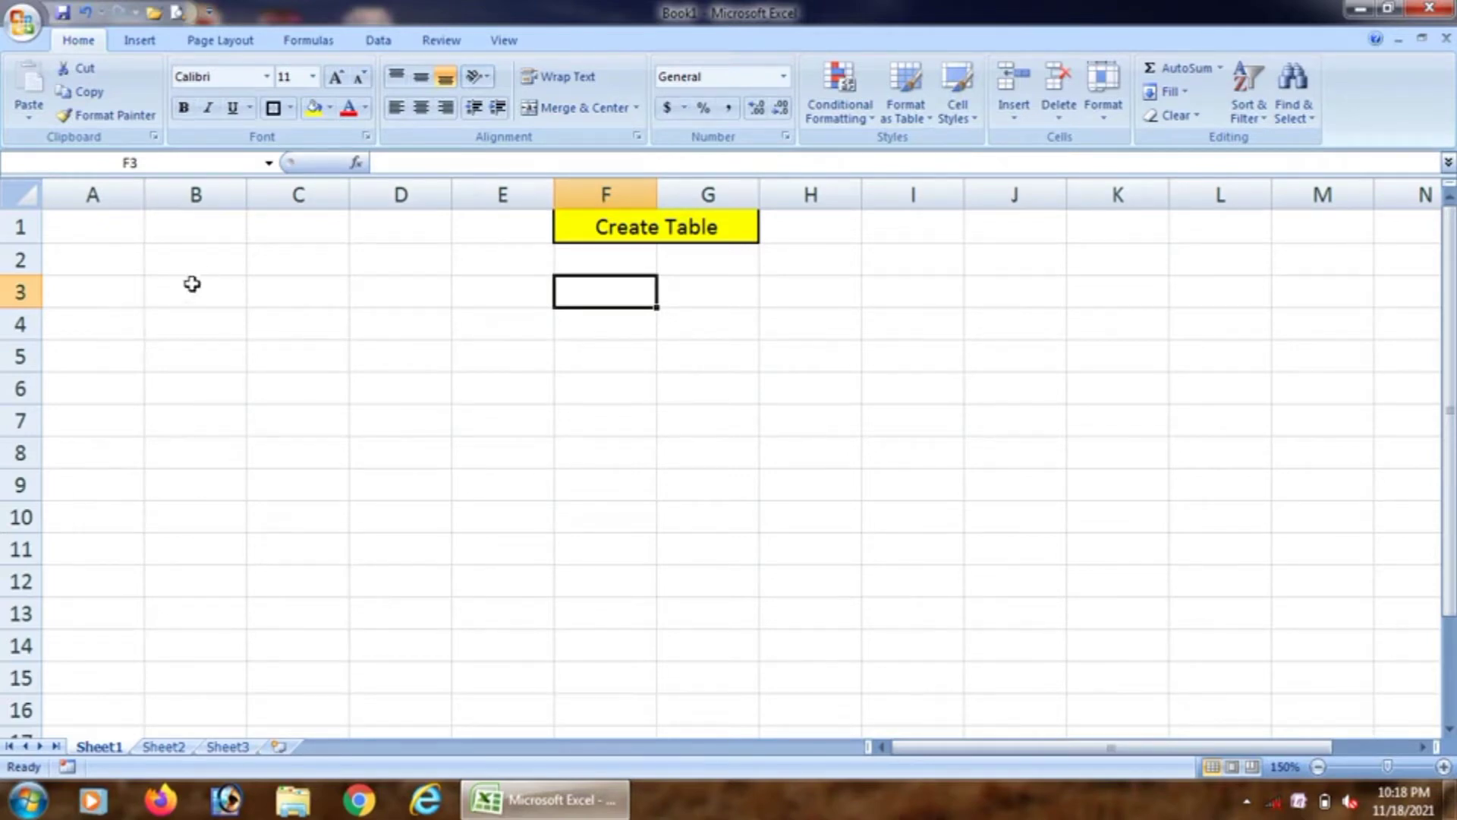
{"action": "left_click", "coordinate": [199, 292]}
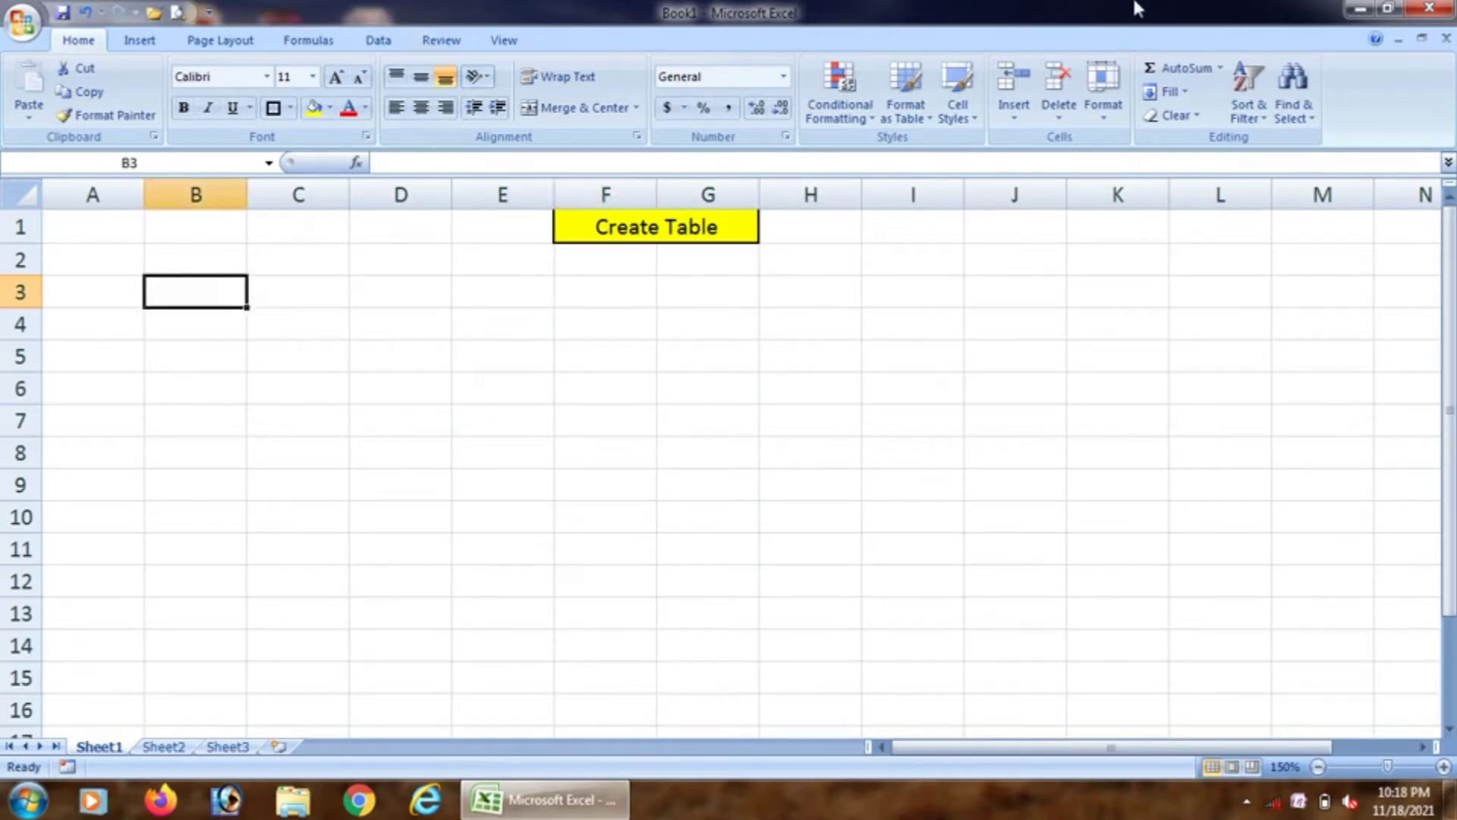
{"action": "type", "text": "0"}
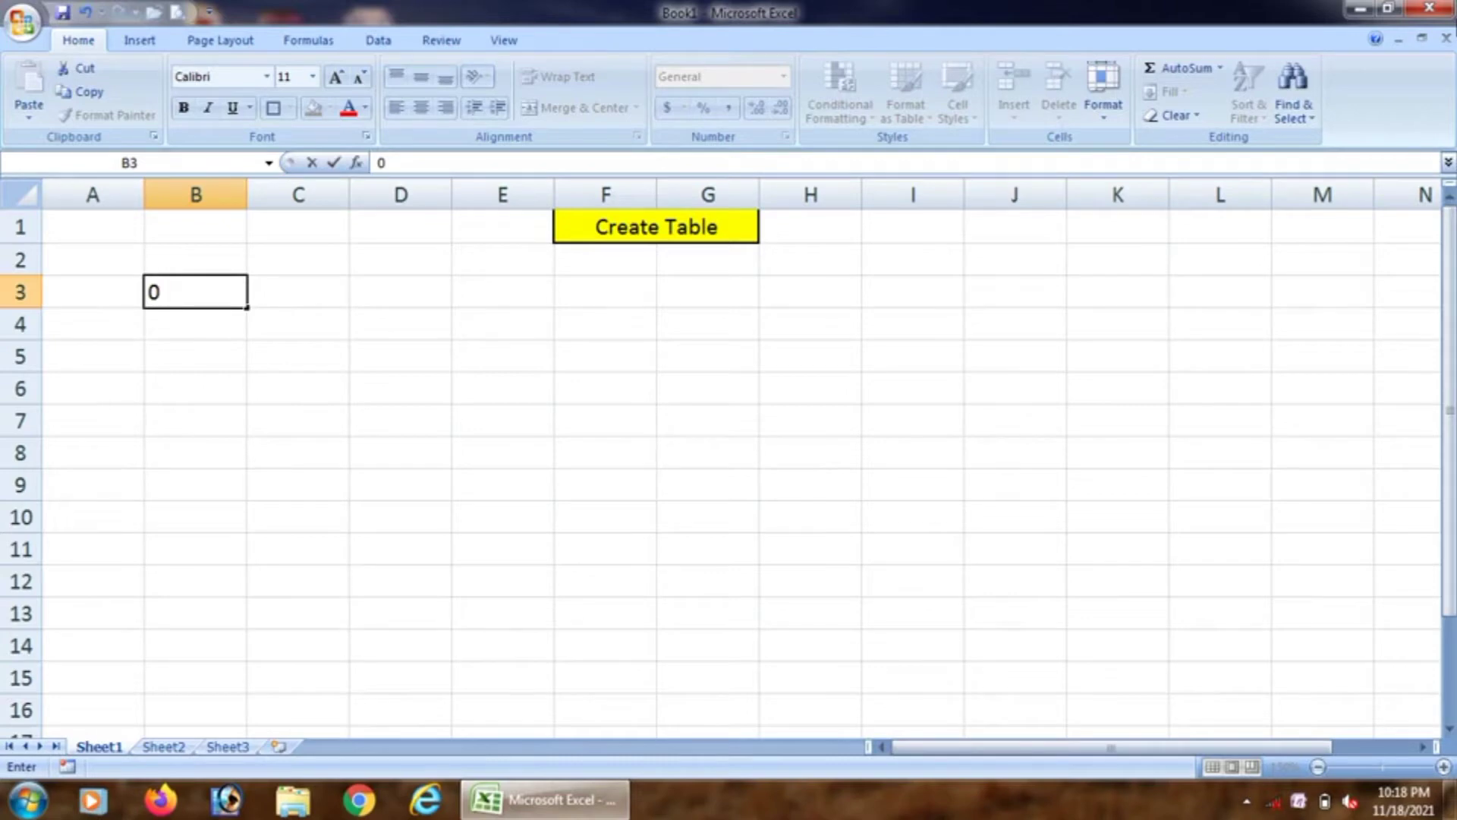
{"action": "key", "text": "Tab"}
{"action": "type", "text": "2"}
{"action": "key", "text": "Tab"}
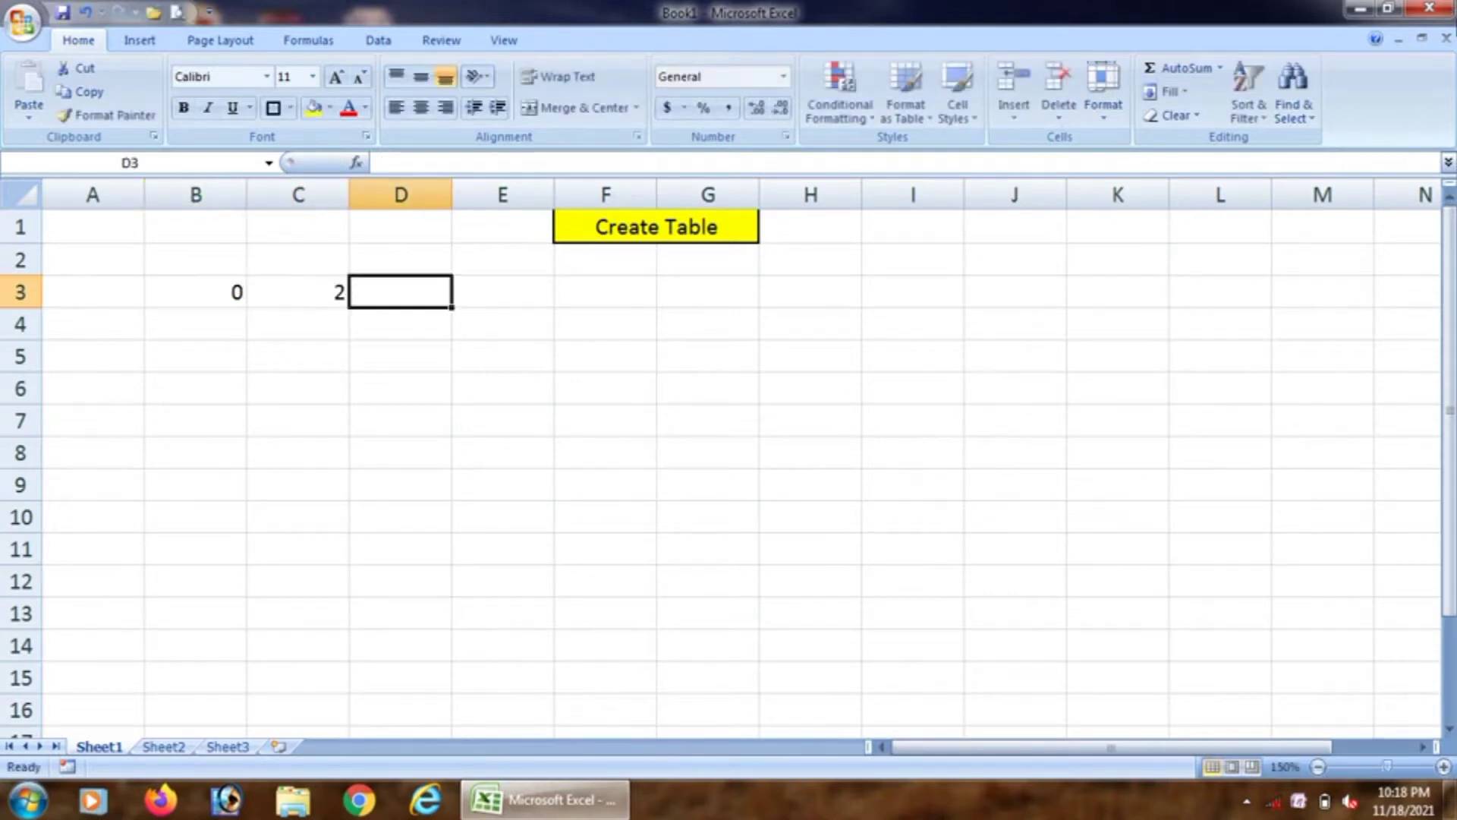
{"action": "type", "text": "3"}
{"action": "key", "text": "Tab"}
{"action": "type", "text": "4"}
{"action": "key", "text": "Tab"}
{"action": "type", "text": "5"}
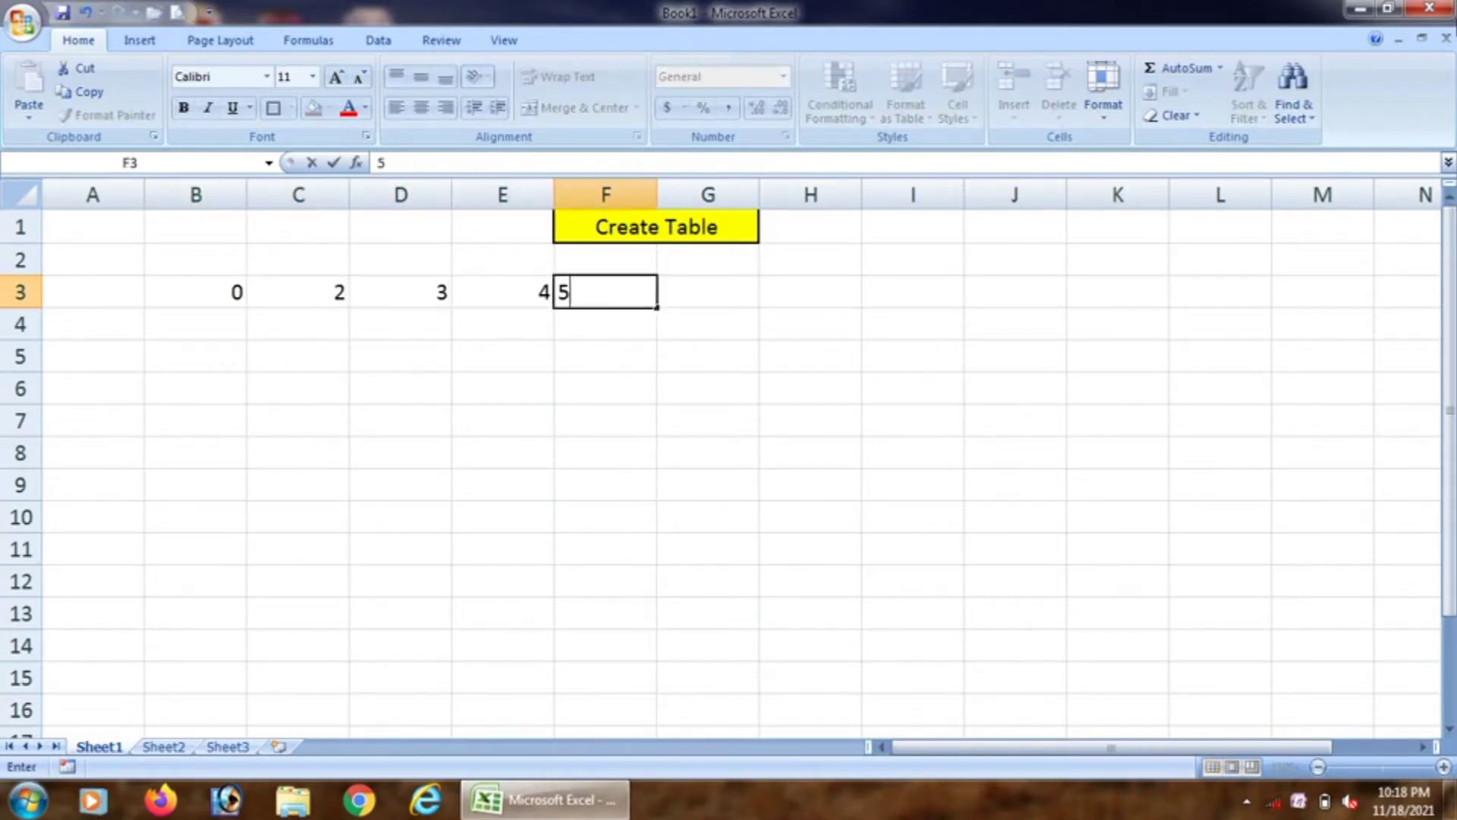
{"action": "key", "text": "Tab"}
{"action": "type", "text": "6"}
{"action": "key", "text": "Tab"}
{"action": "type", "text": "7"}
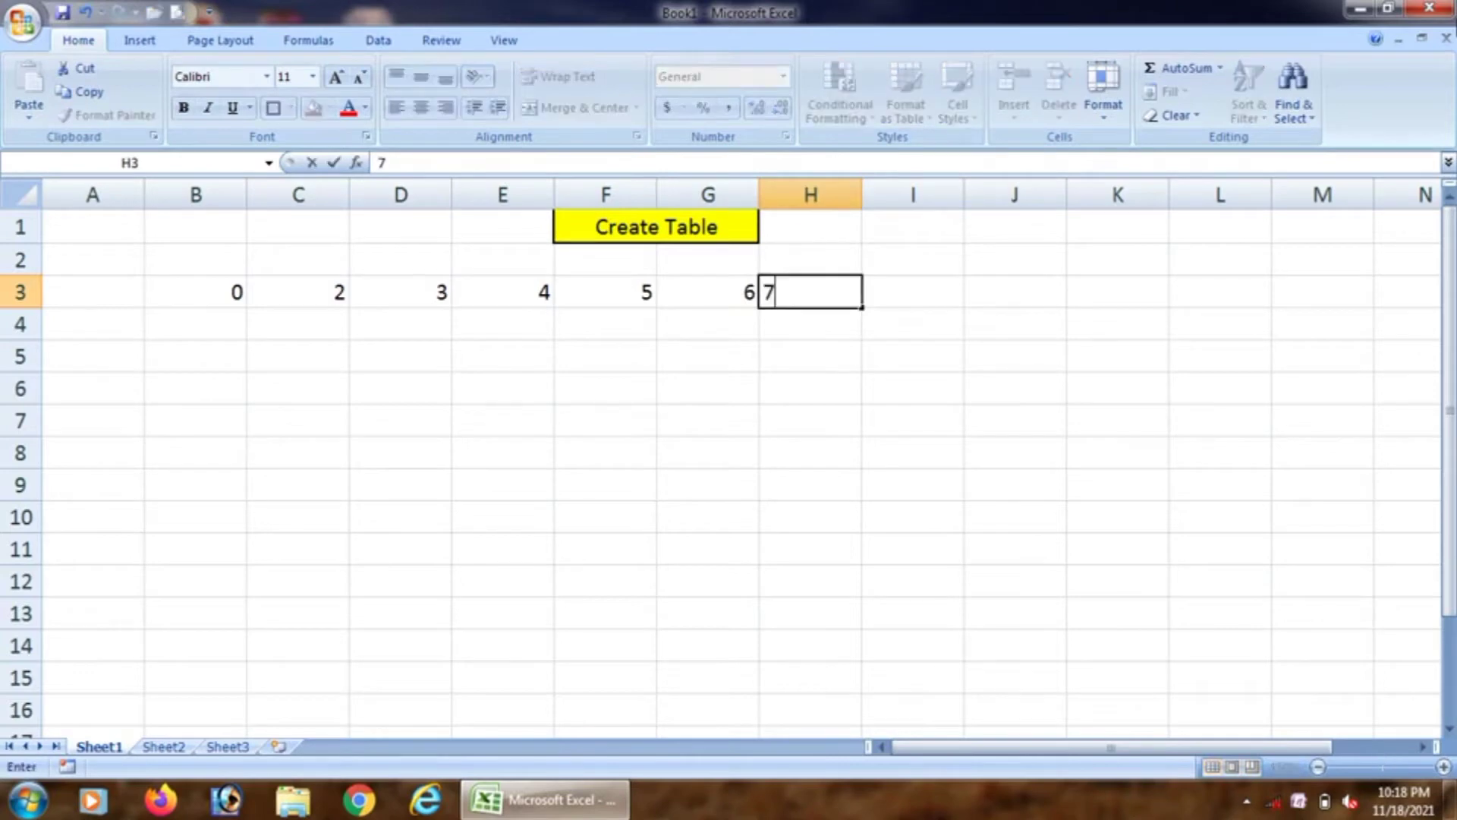
{"action": "key", "text": "Tab"}
{"action": "type", "text": "8"}
{"action": "key", "text": "Tab"}
{"action": "type", "text": "9"}
{"action": "key", "text": "Tab"}
{"action": "type", "text": "1"}
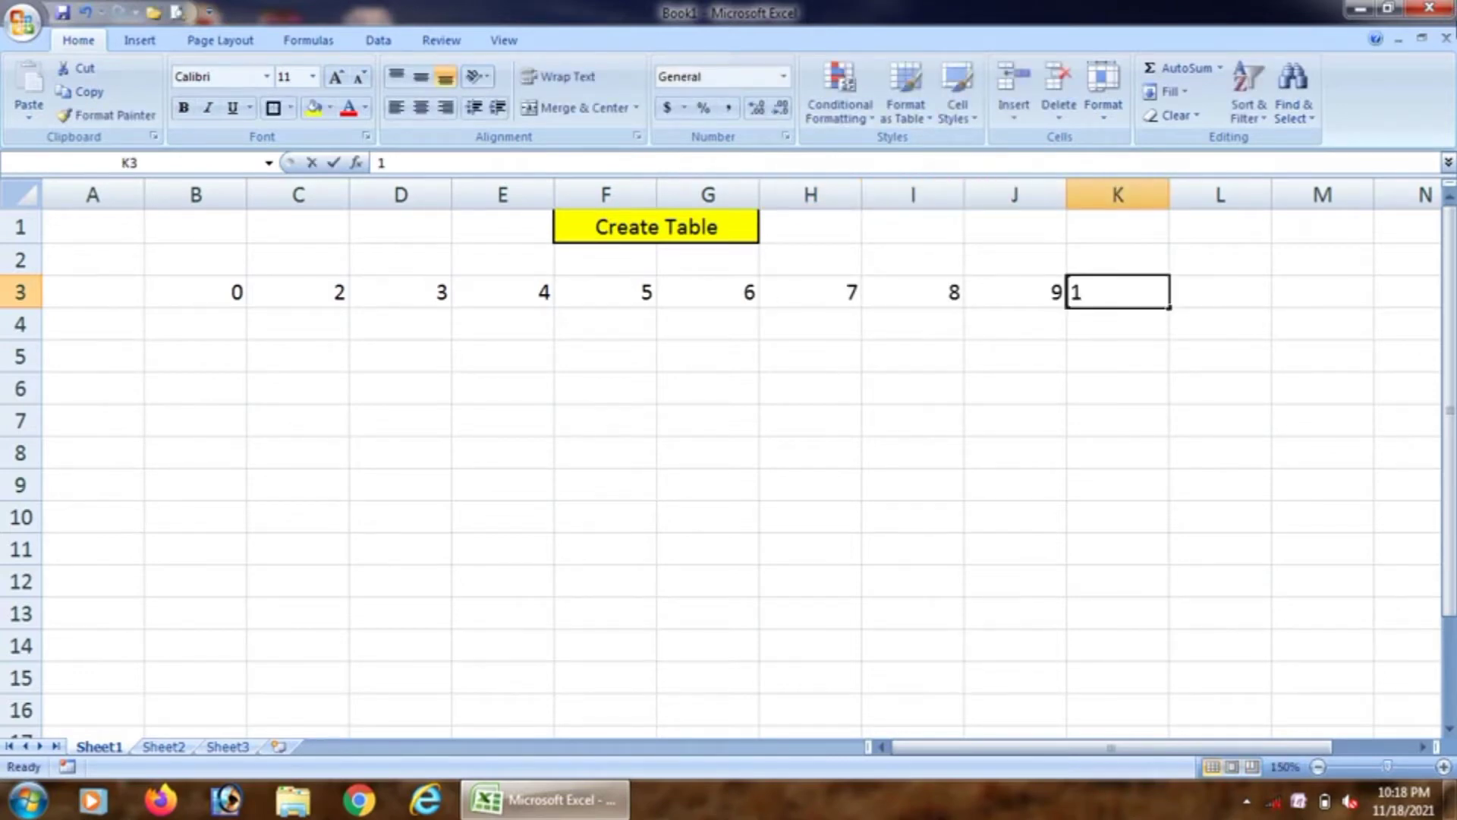
{"action": "type", "text": "0"}
{"action": "key", "text": "Return"}
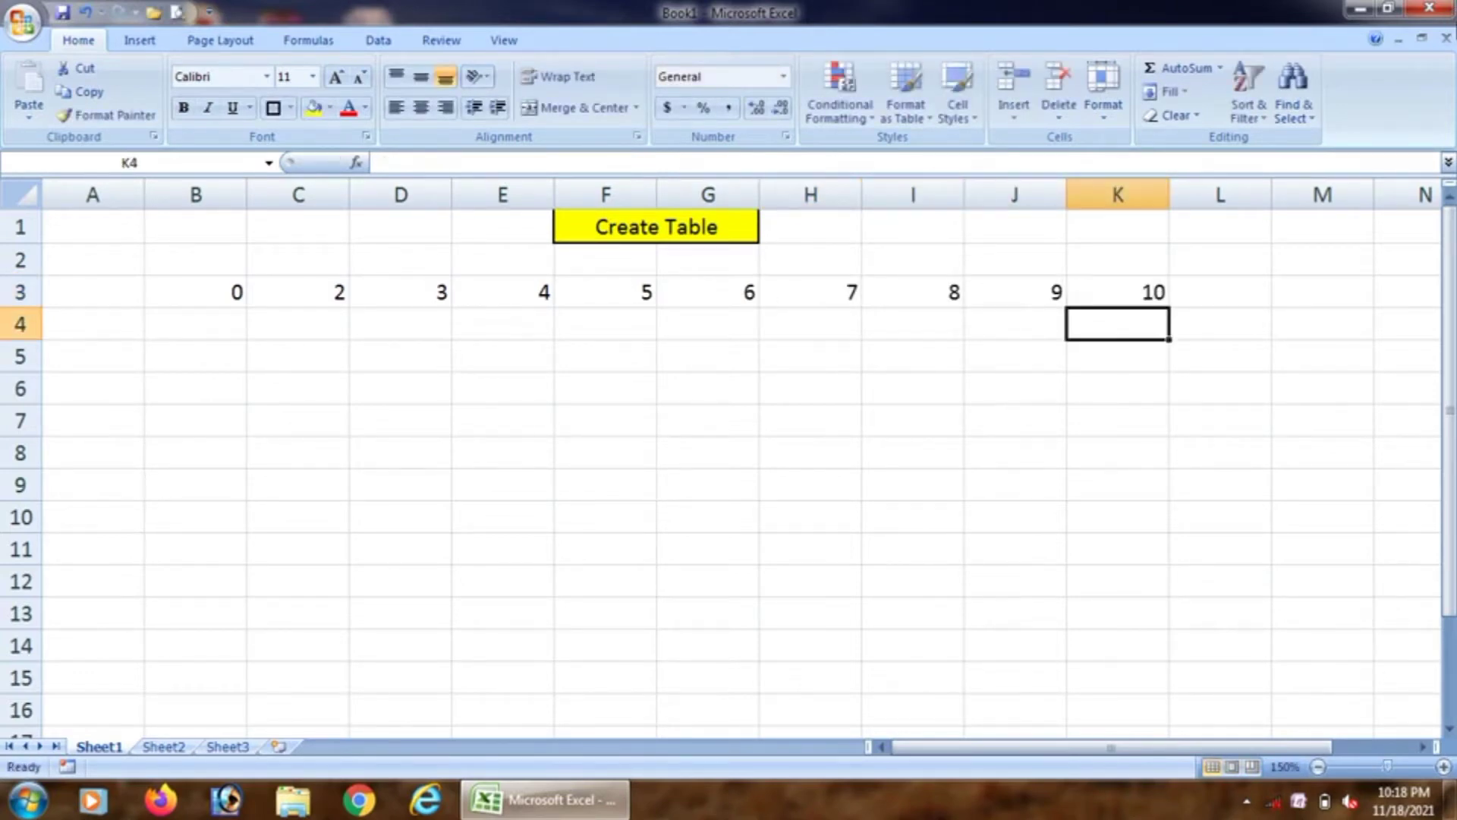
Enter 2 through 10 down column B from B4 to B12, correcting B5 to 3.
{"action": "key", "text": "Left"}
{"action": "key", "text": "Left"}
{"action": "key", "text": "Left"}
{"action": "key", "text": "Left"}
{"action": "key", "text": "Left"}
{"action": "key", "text": "Left"}
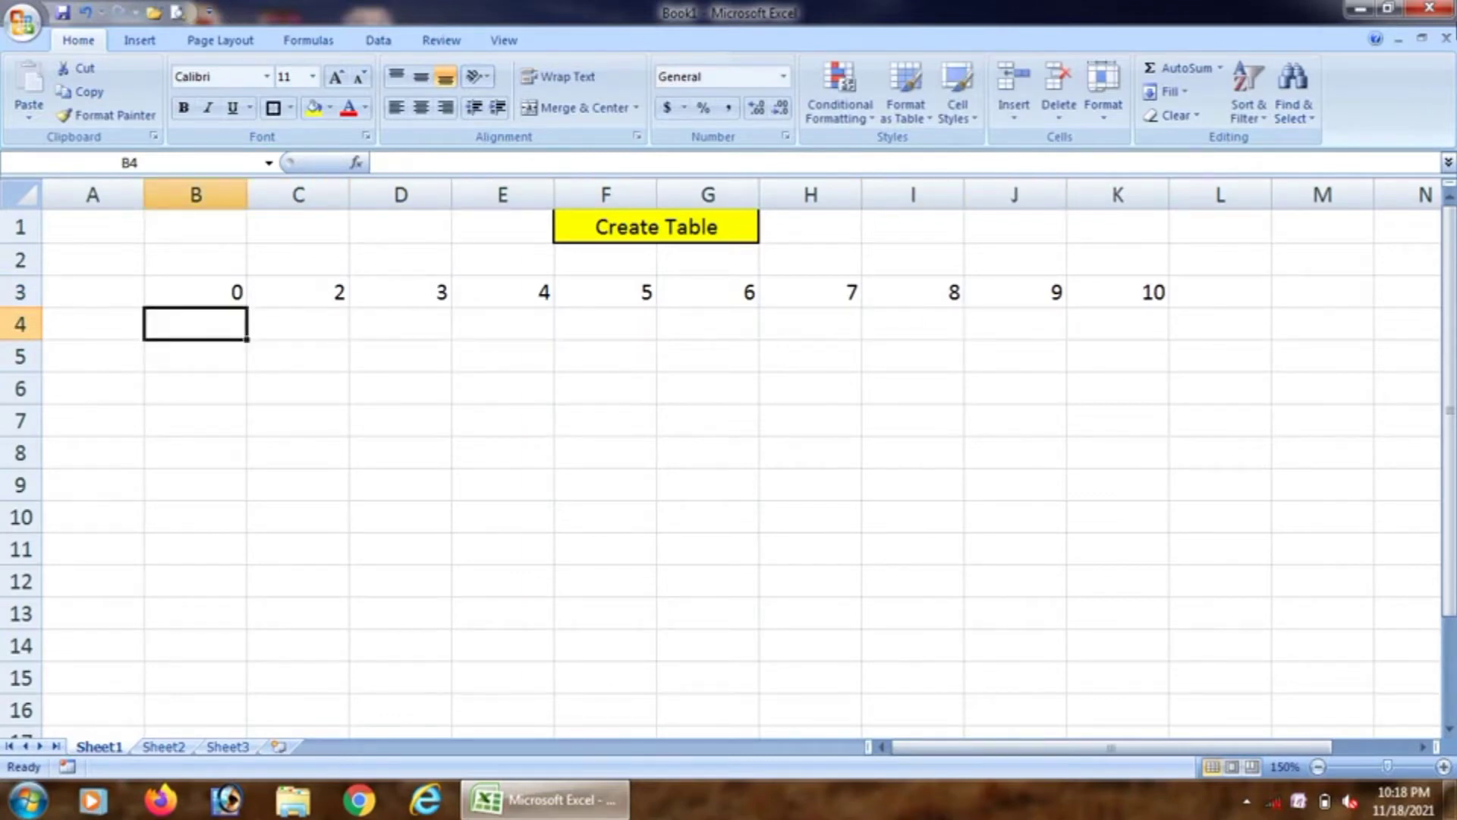
{"action": "type", "text": "2"}
{"action": "key", "text": "Return"}
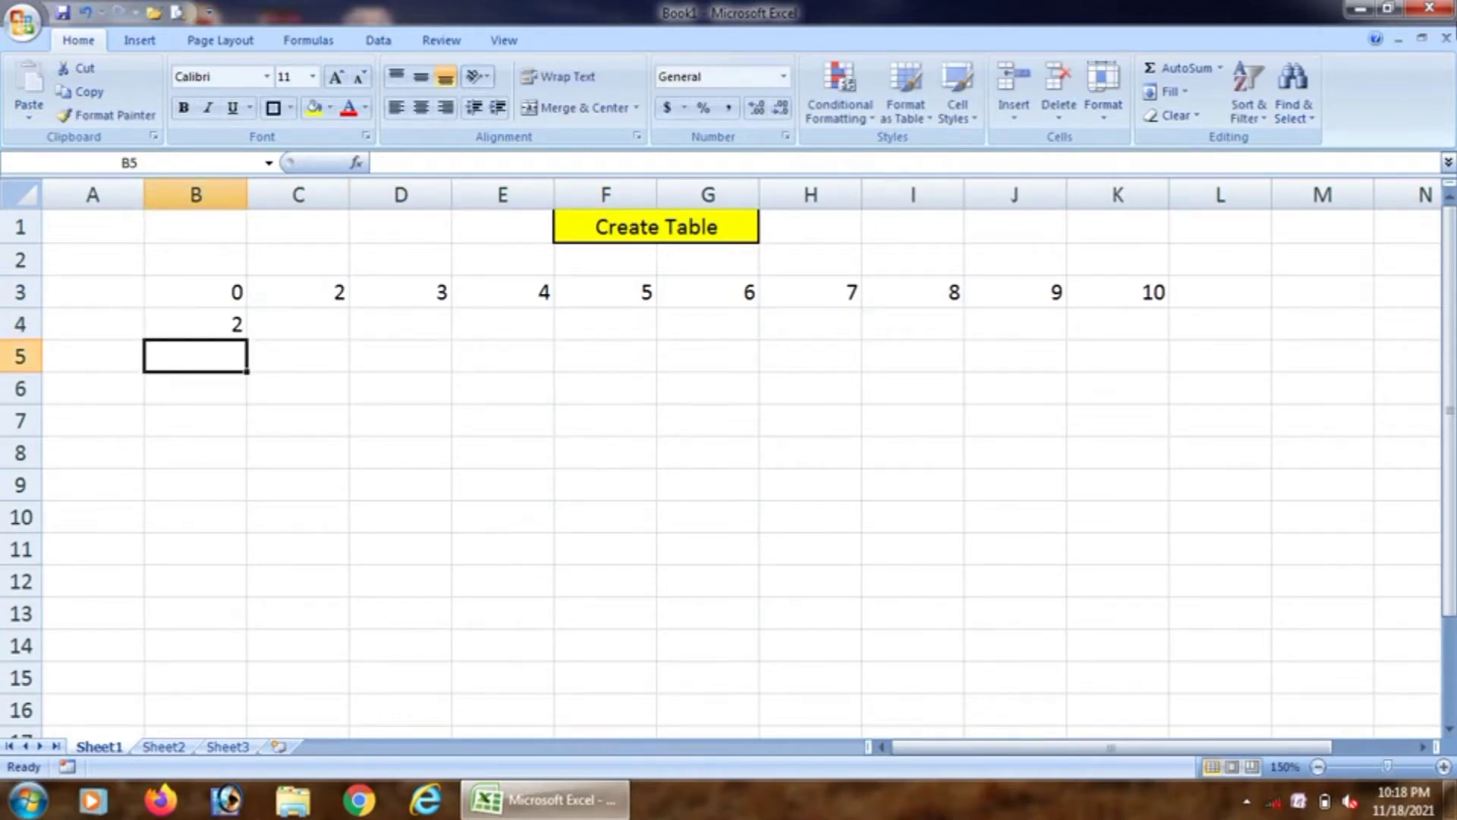
{"action": "type", "text": "4"}
{"action": "key", "text": "Return"}
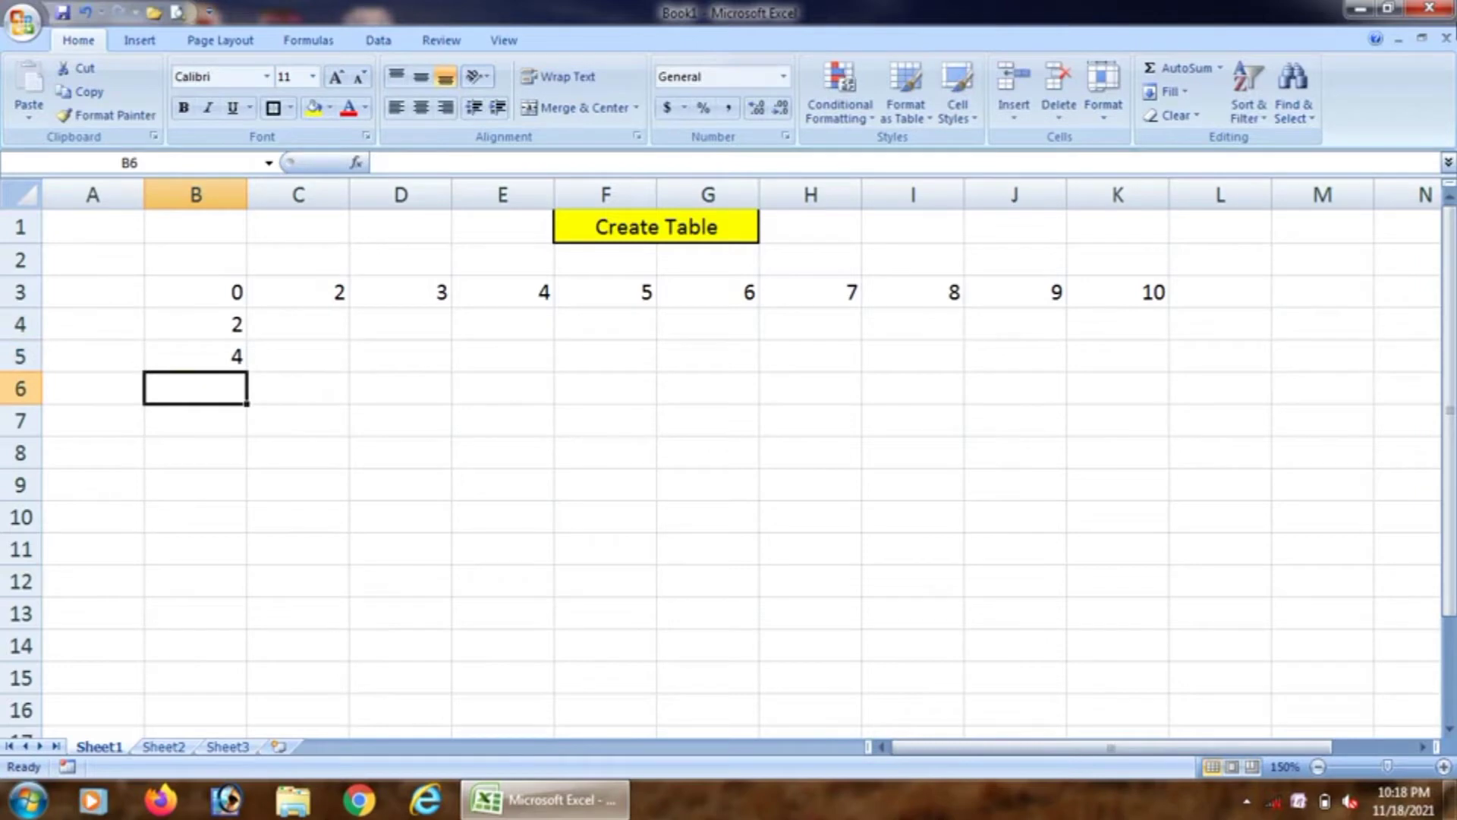
{"action": "key", "text": "Up"}
{"action": "type", "text": "3"}
{"action": "key", "text": "Return"}
{"action": "type", "text": "4"}
{"action": "key", "text": "Return"}
{"action": "type", "text": "5"}
{"action": "key", "text": "Return"}
{"action": "type", "text": "6"}
{"action": "key", "text": "Return"}
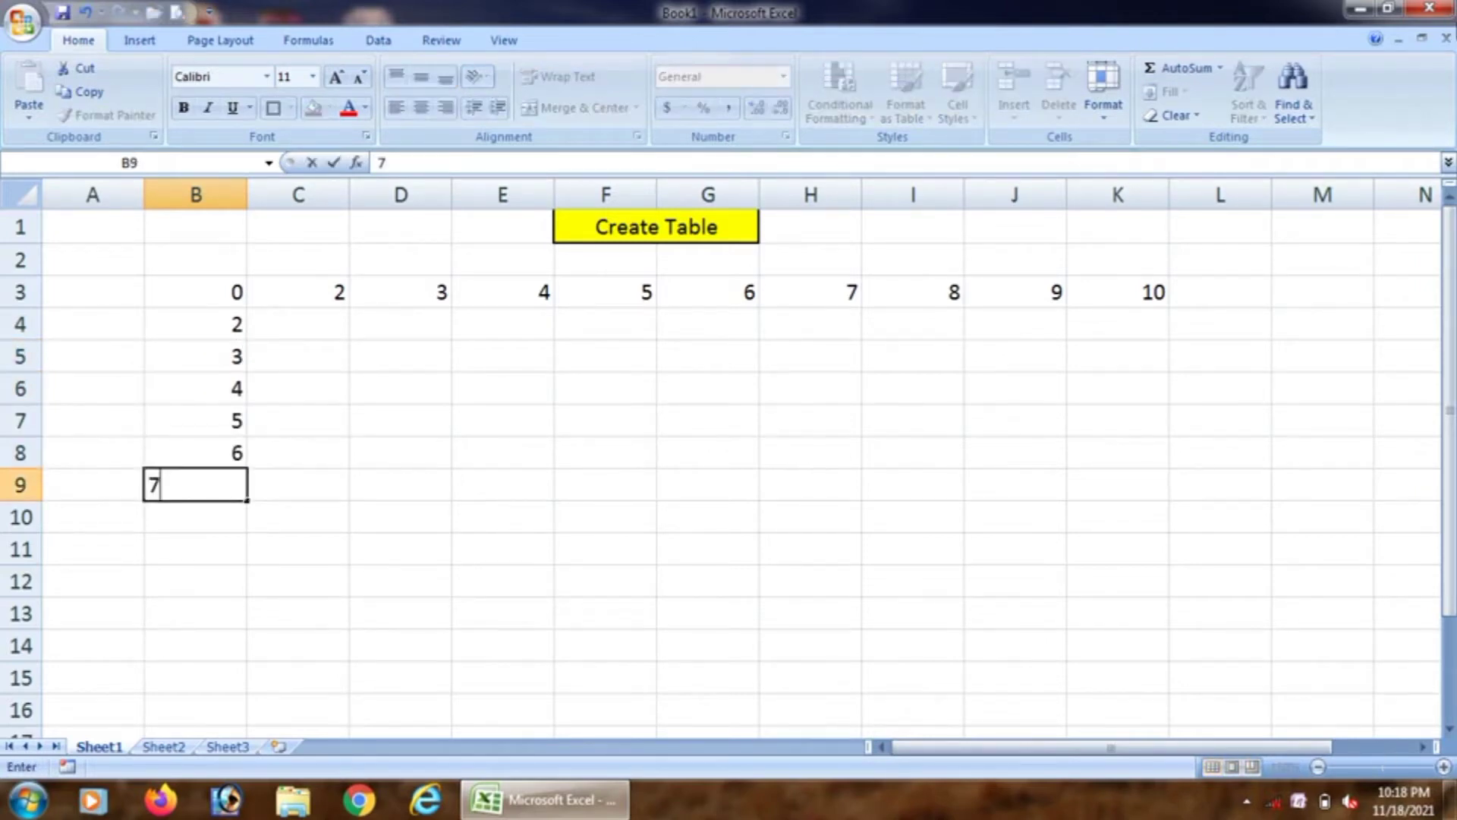
{"action": "key", "text": "Return"}
{"action": "type", "text": "8"}
{"action": "key", "text": "Return"}
{"action": "type", "text": "9"}
{"action": "key", "text": "Return"}
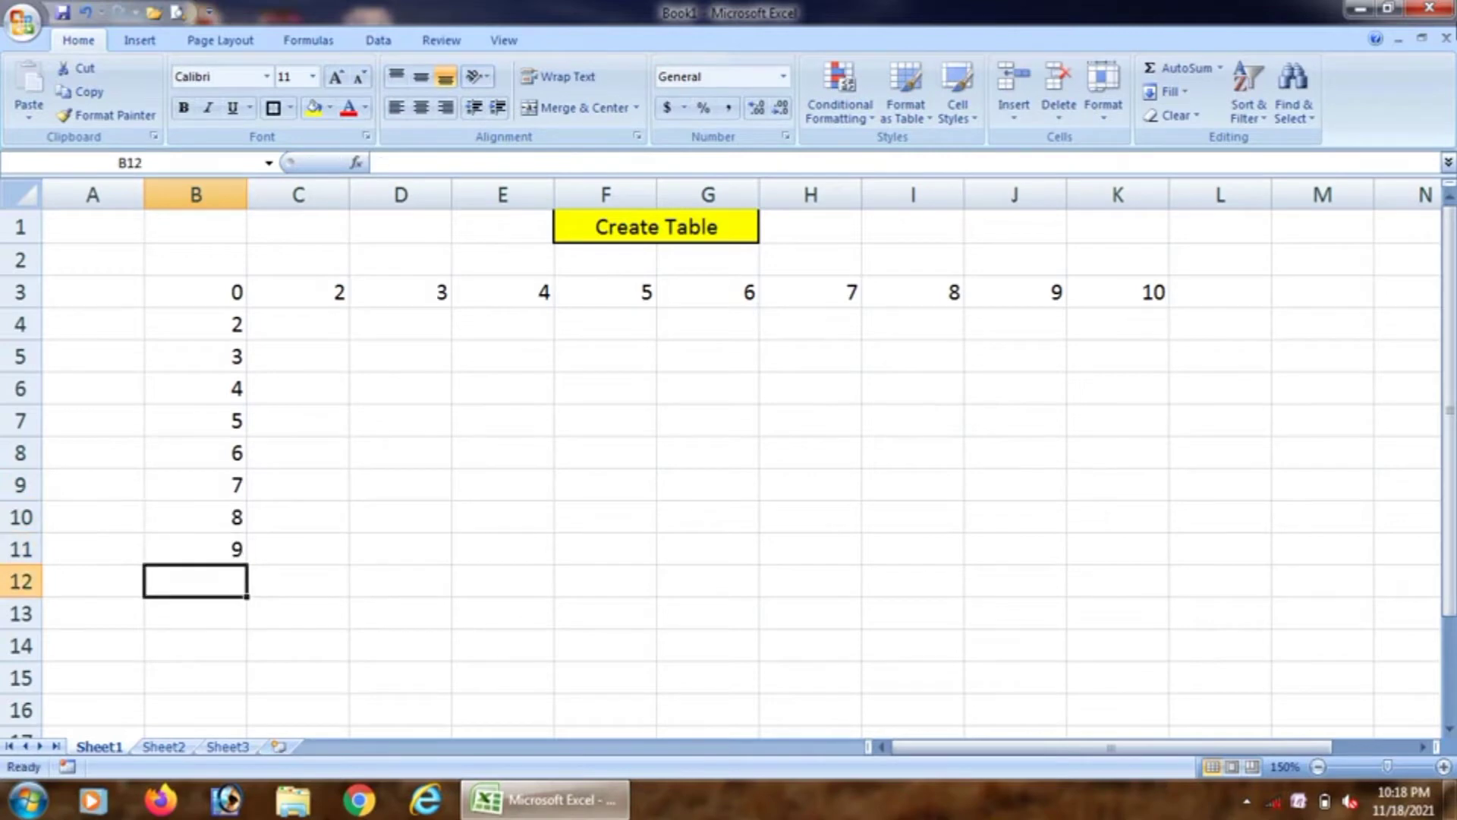
{"action": "type", "text": "10"}
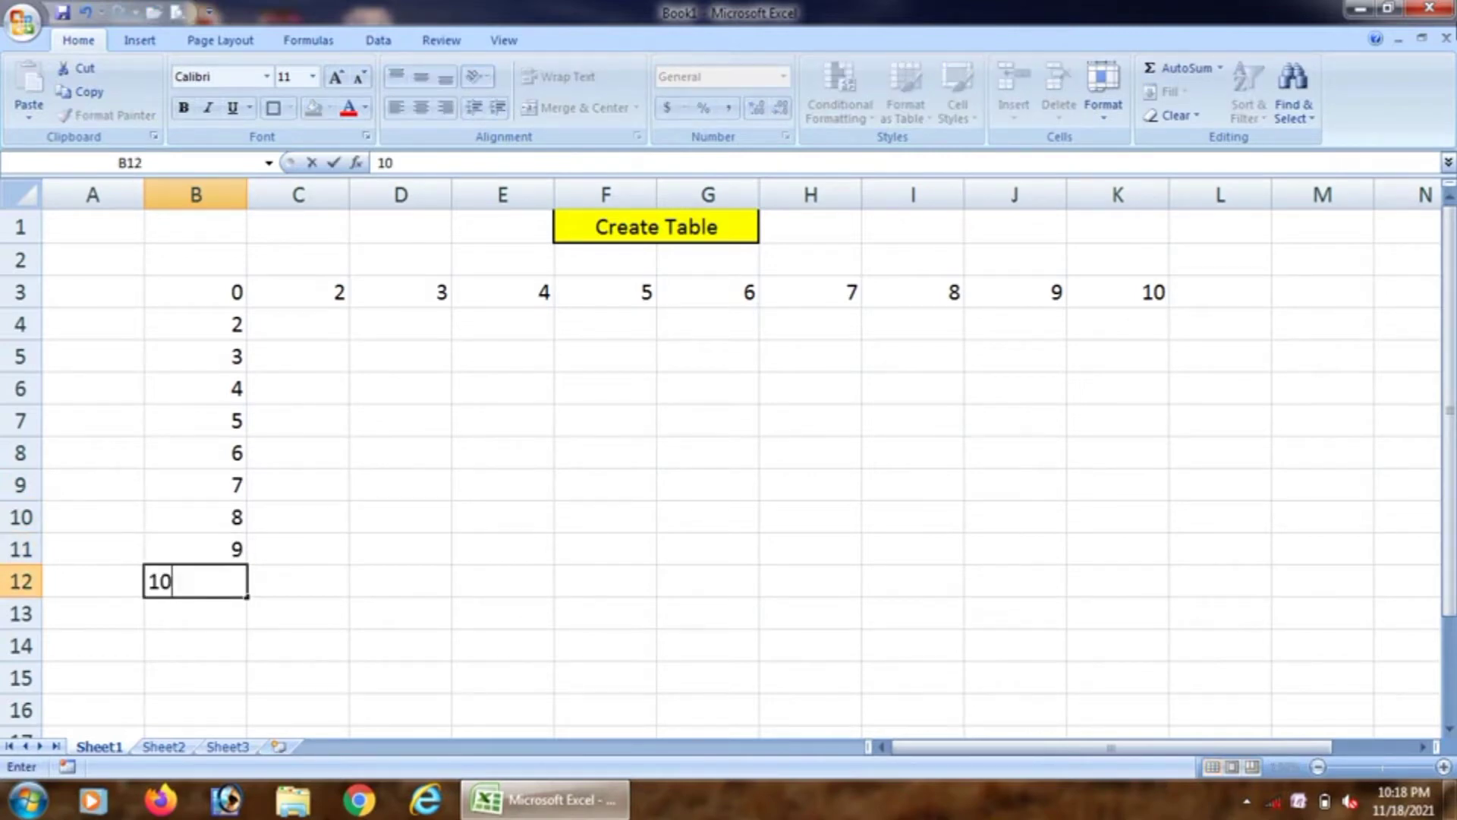
Commit 10 in B12, then put the formula =A1*A2 in corner cell B3.
{"action": "key", "text": "Return"}
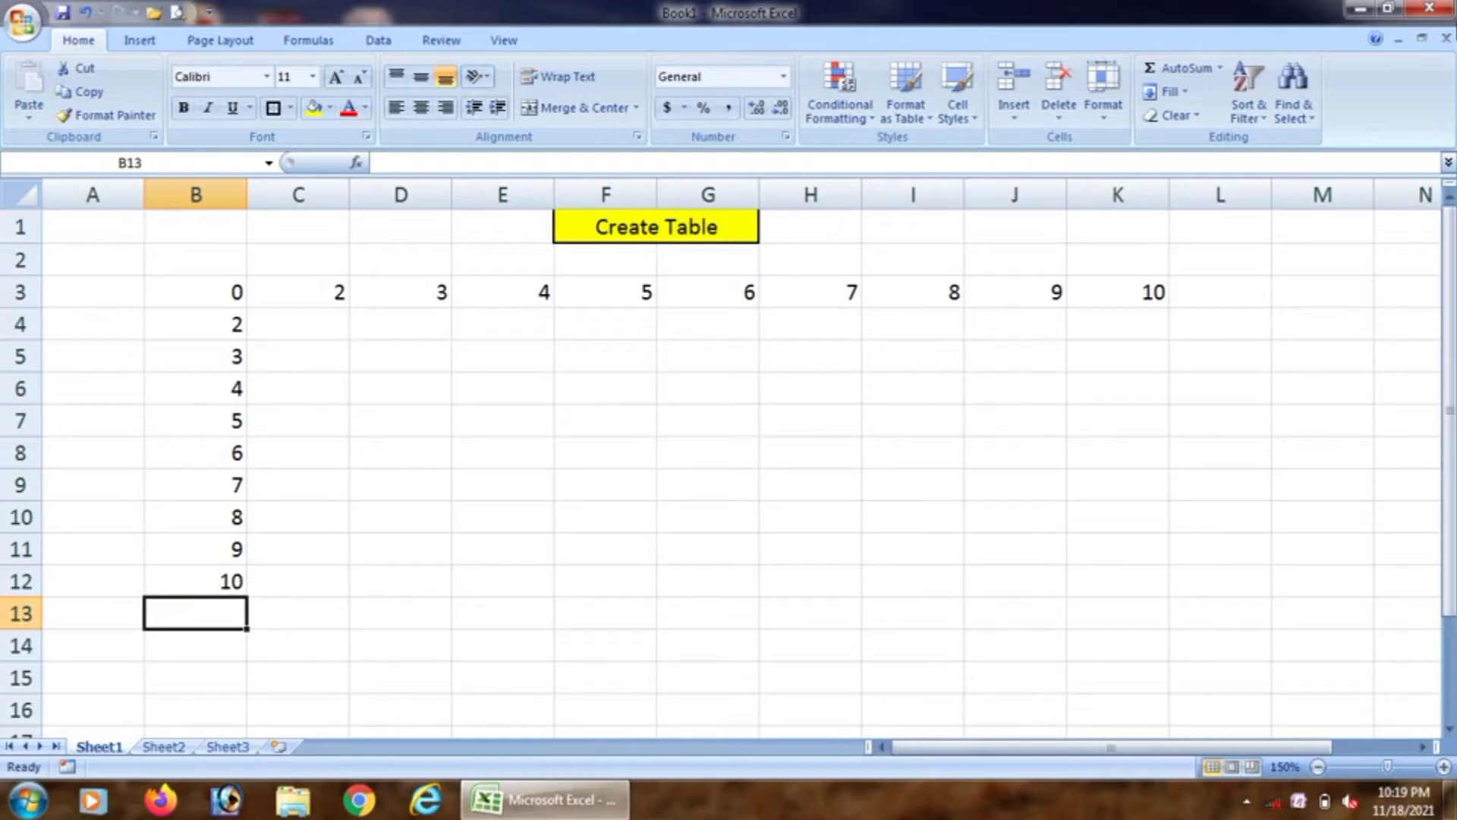
{"action": "key", "text": "Up"}
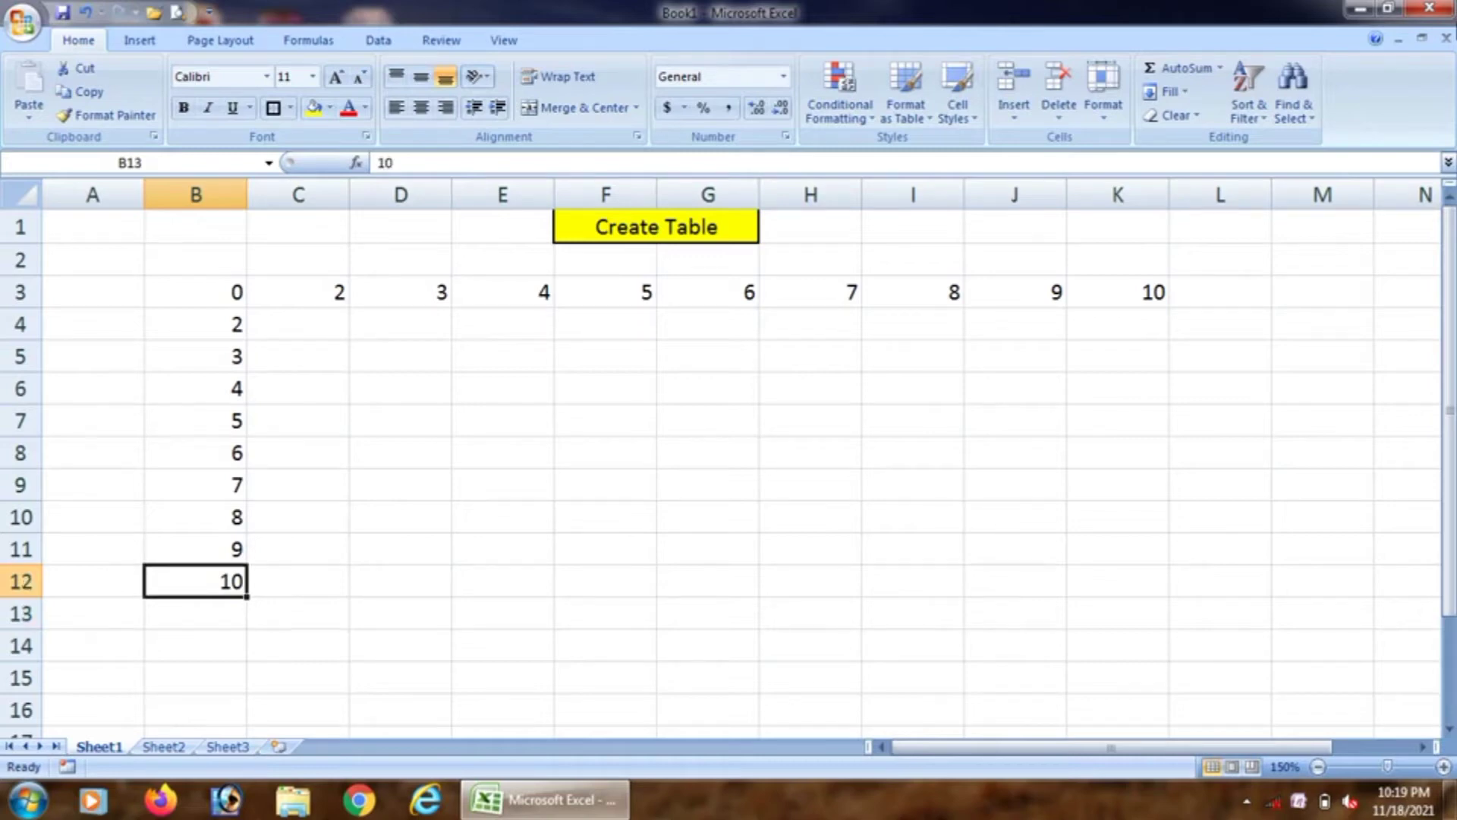
{"action": "key", "text": "Up"}
{"action": "key", "text": "Up"}
{"action": "key", "text": "Up"}
{"action": "key", "text": "Up"}
{"action": "key", "text": "Up"}
{"action": "key", "text": "Up"}
{"action": "key", "text": "Up"}
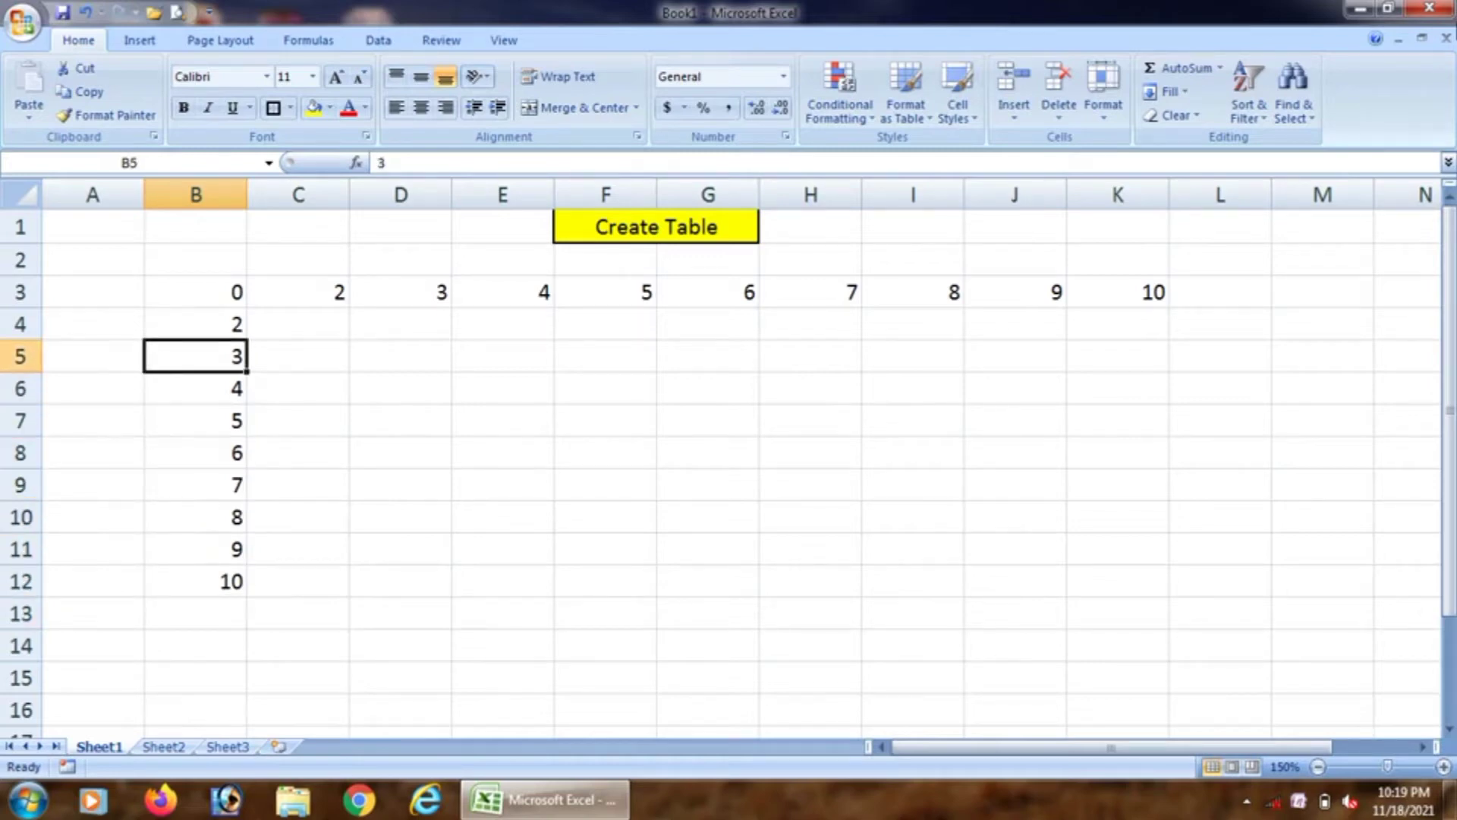
{"action": "key", "text": "Up"}
{"action": "key", "text": "Up"}
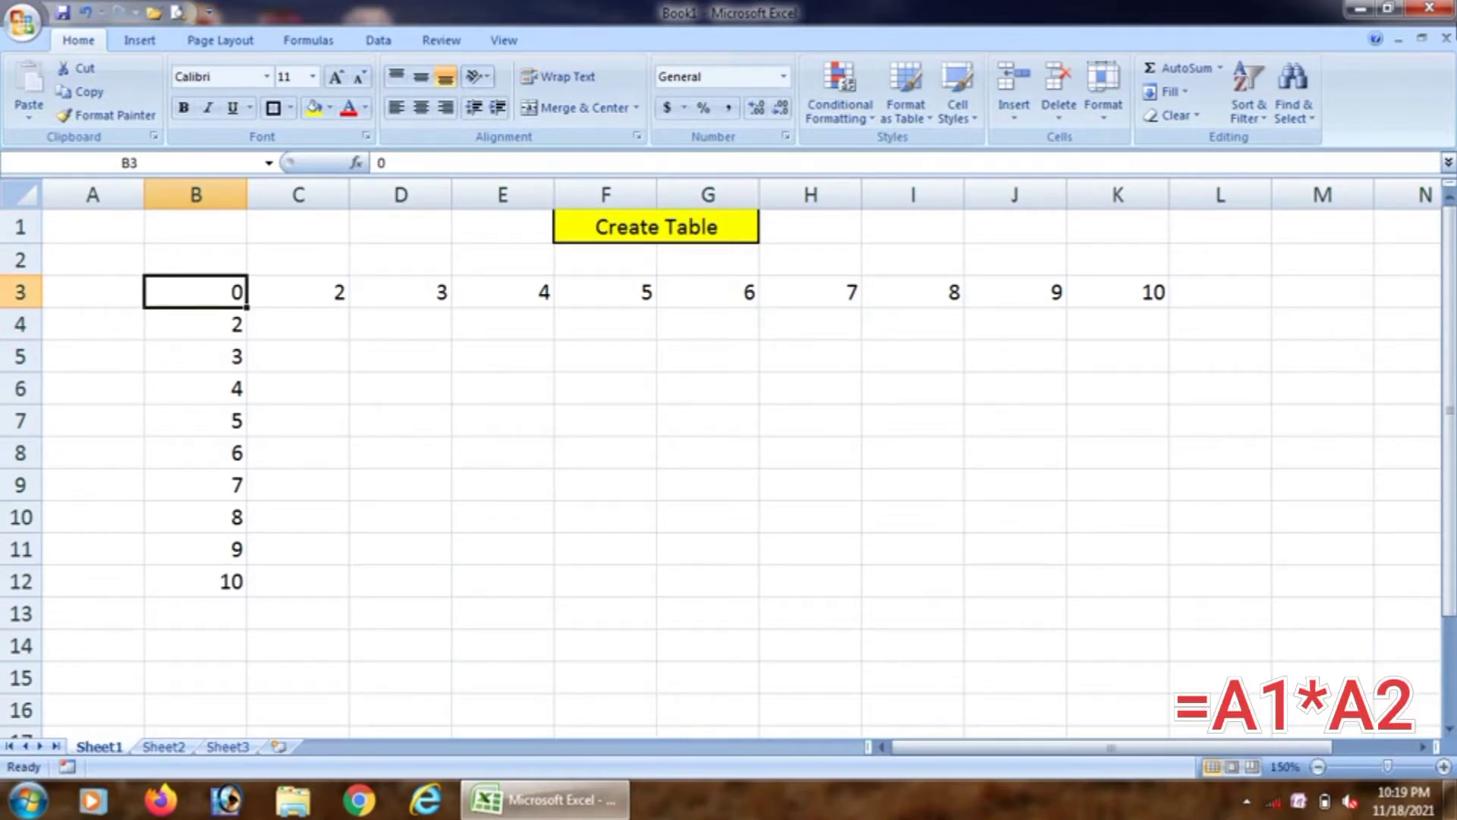
{"action": "type", "text": "="}
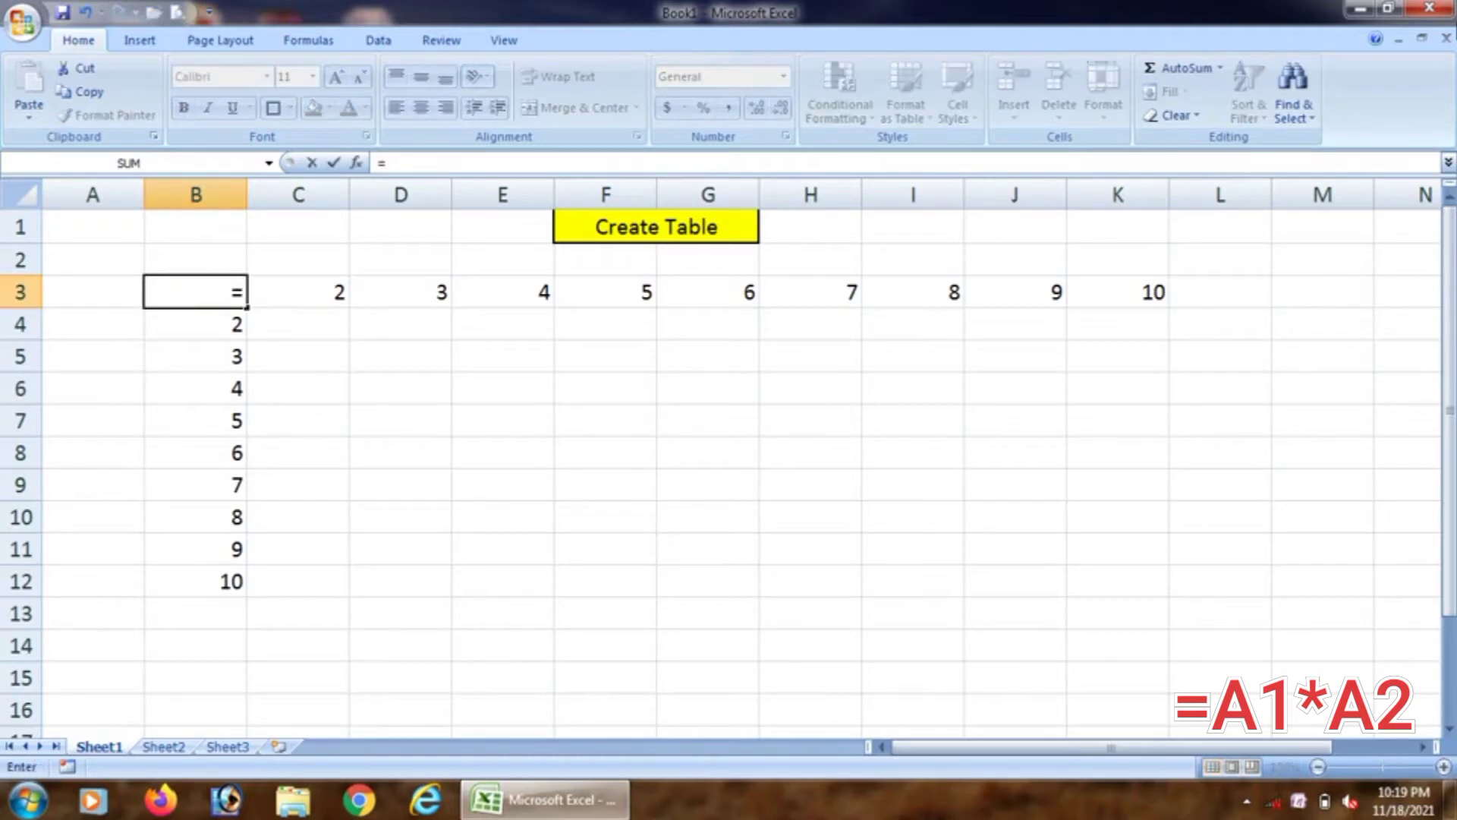
{"action": "type", "text": "a"}
{"action": "type", "text": "1"}
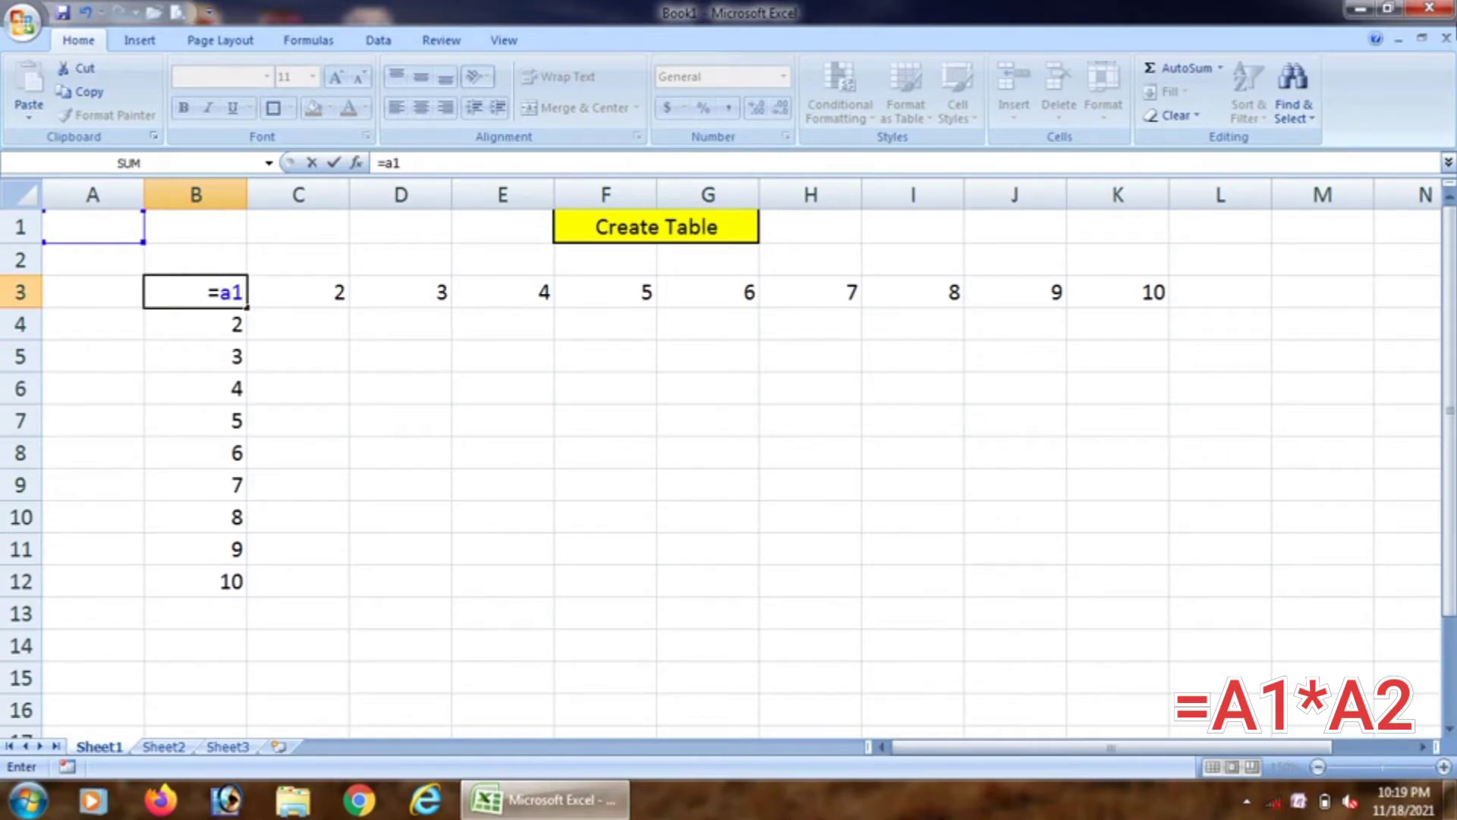
{"action": "type", "text": "*a"}
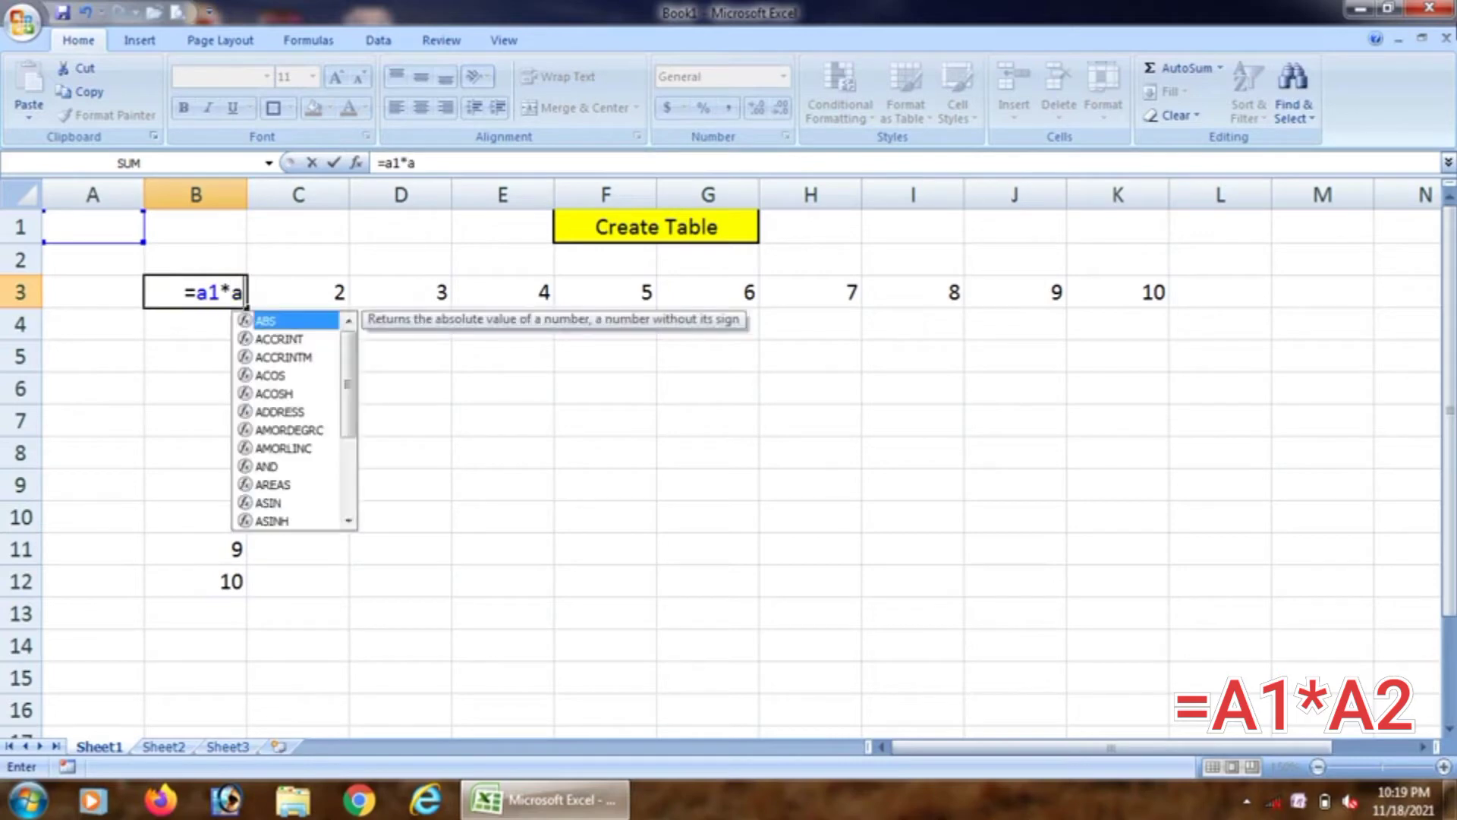
{"action": "type", "text": "2"}
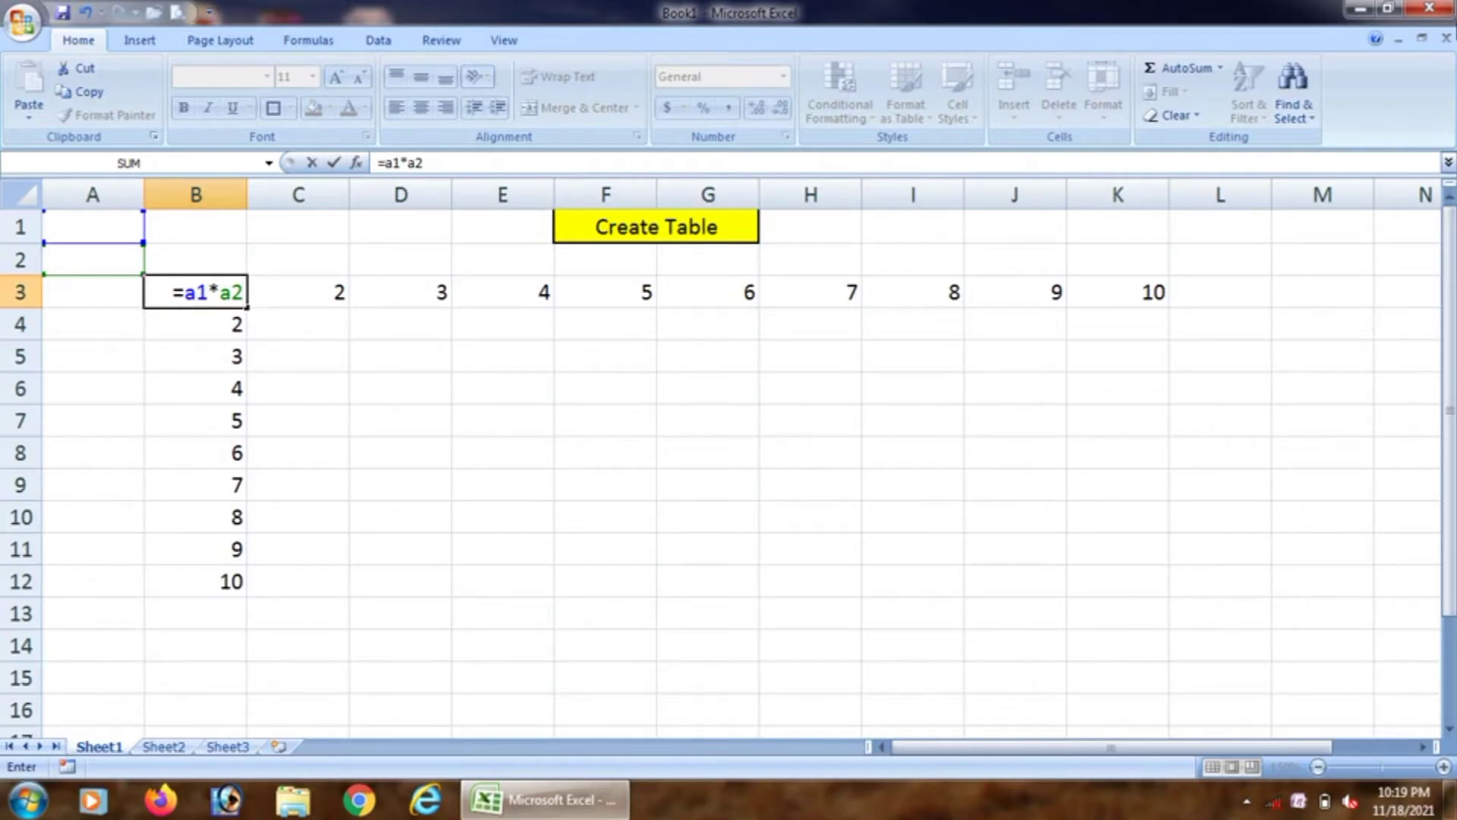
{"action": "key", "text": "Return"}
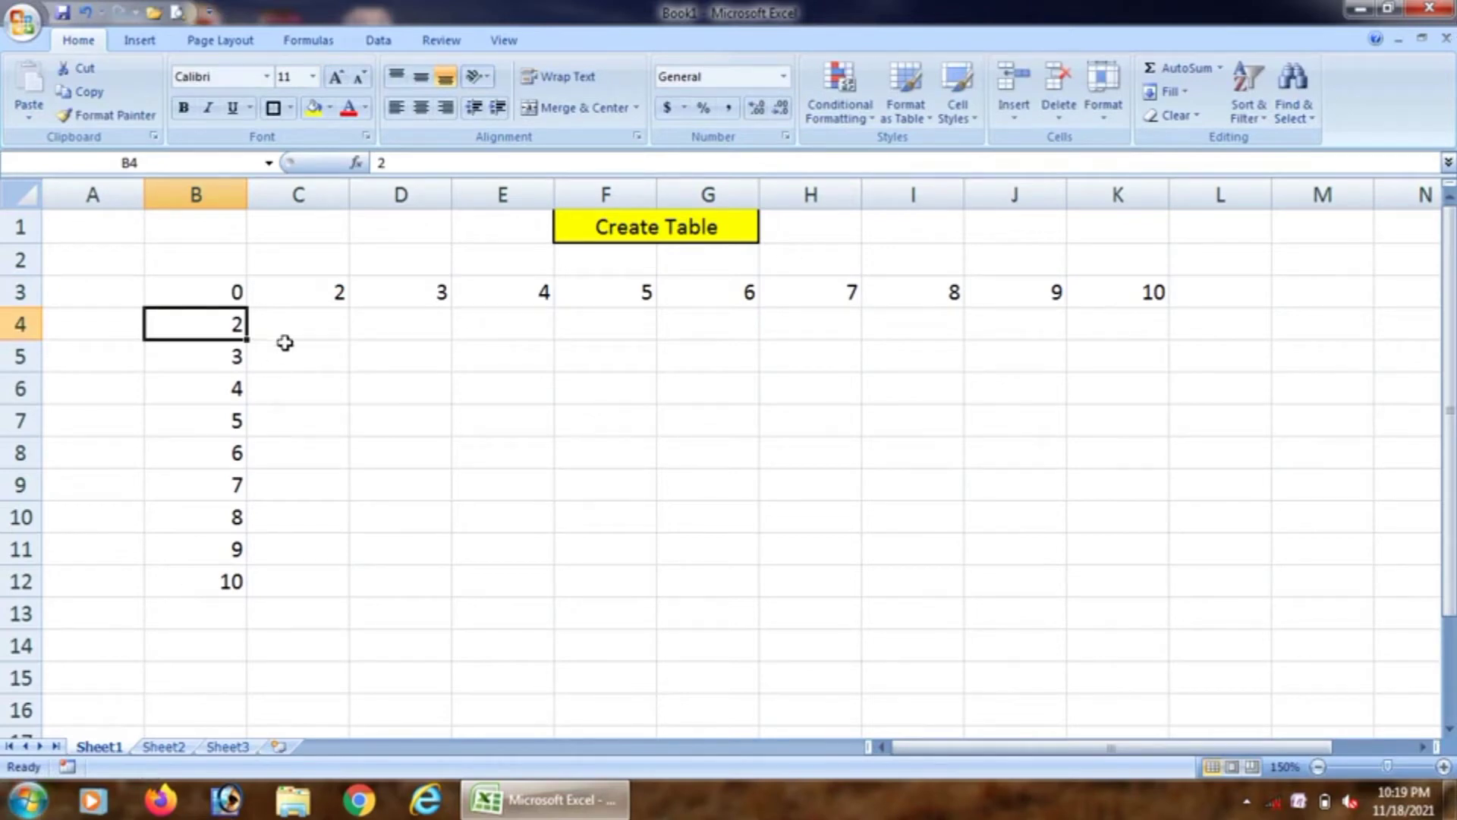
Select B3:K12 and start a What-If Analysis Data Table on it.
{"action": "mouse_move", "coordinate": [224, 294]}
{"action": "left_mouse_down"}
{"action": "mouse_move", "coordinate": [840, 293]}
{"action": "mouse_move", "coordinate": [1028, 326]}
{"action": "mouse_move", "coordinate": [1116, 400]}
{"action": "mouse_move", "coordinate": [1140, 469]}
{"action": "mouse_move", "coordinate": [1123, 585]}
{"action": "left_mouse_up"}
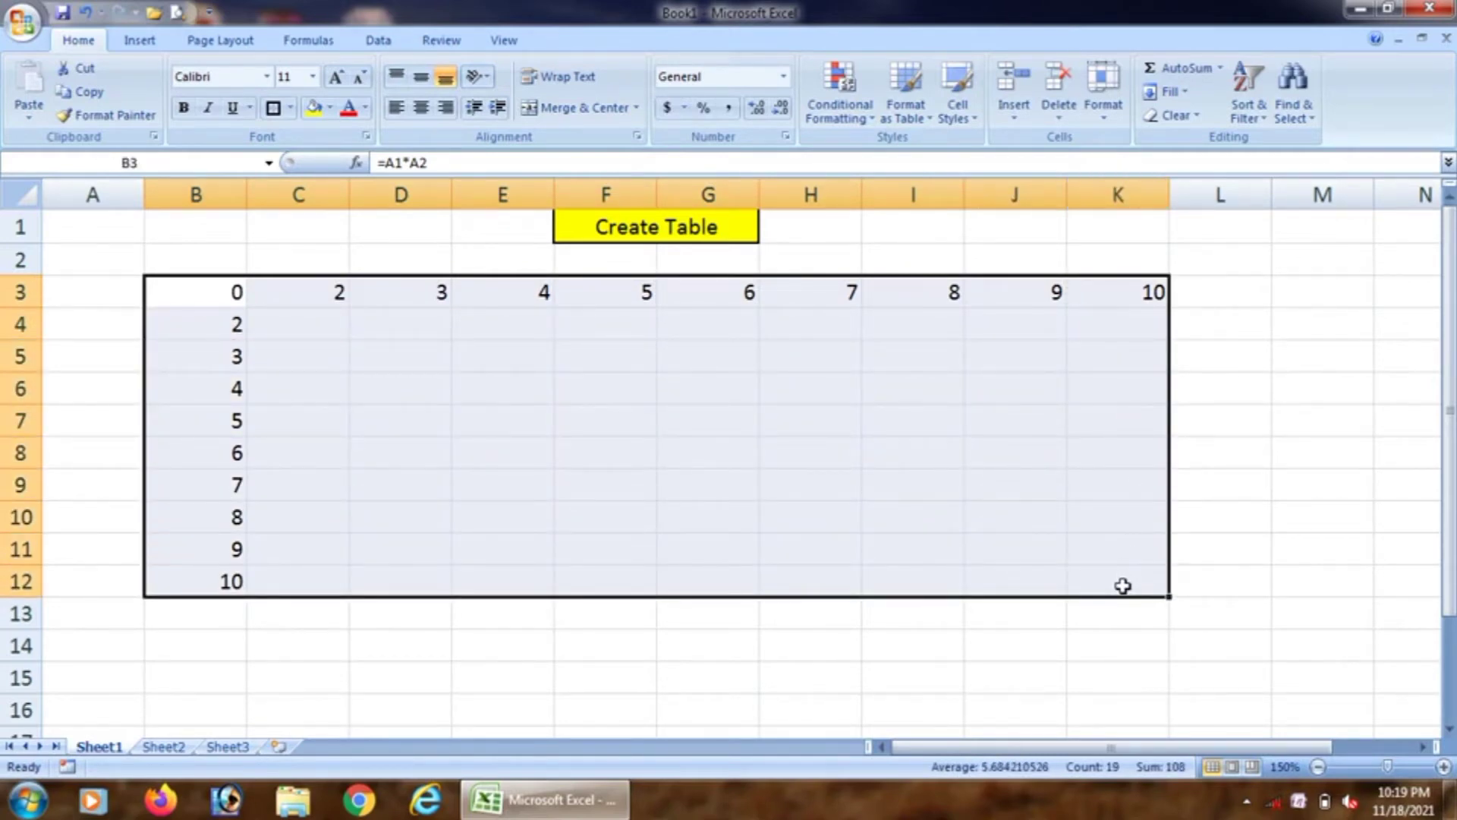
{"action": "left_click", "coordinate": [377, 42]}
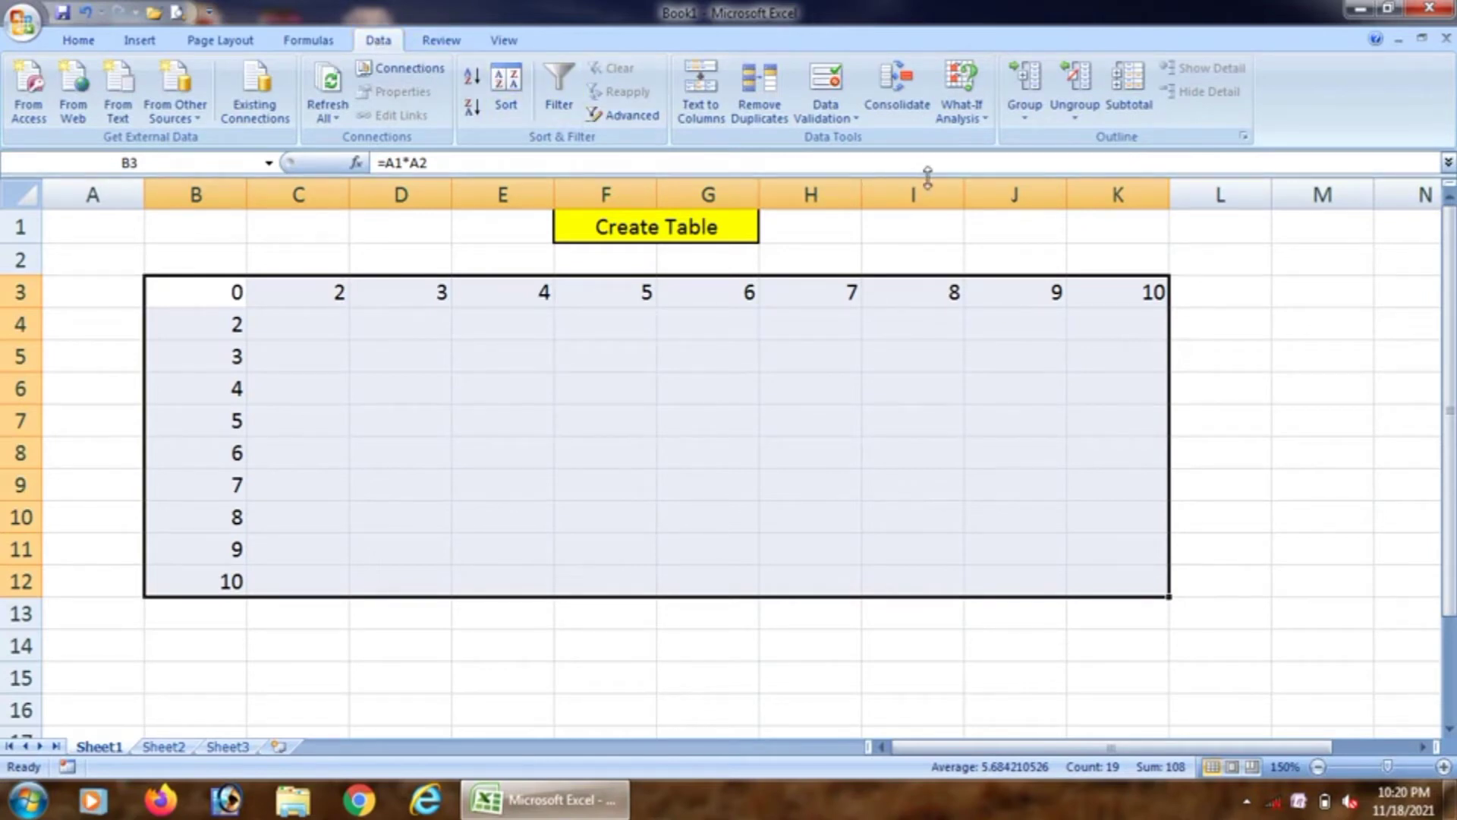
{"action": "left_click", "coordinate": [986, 121]}
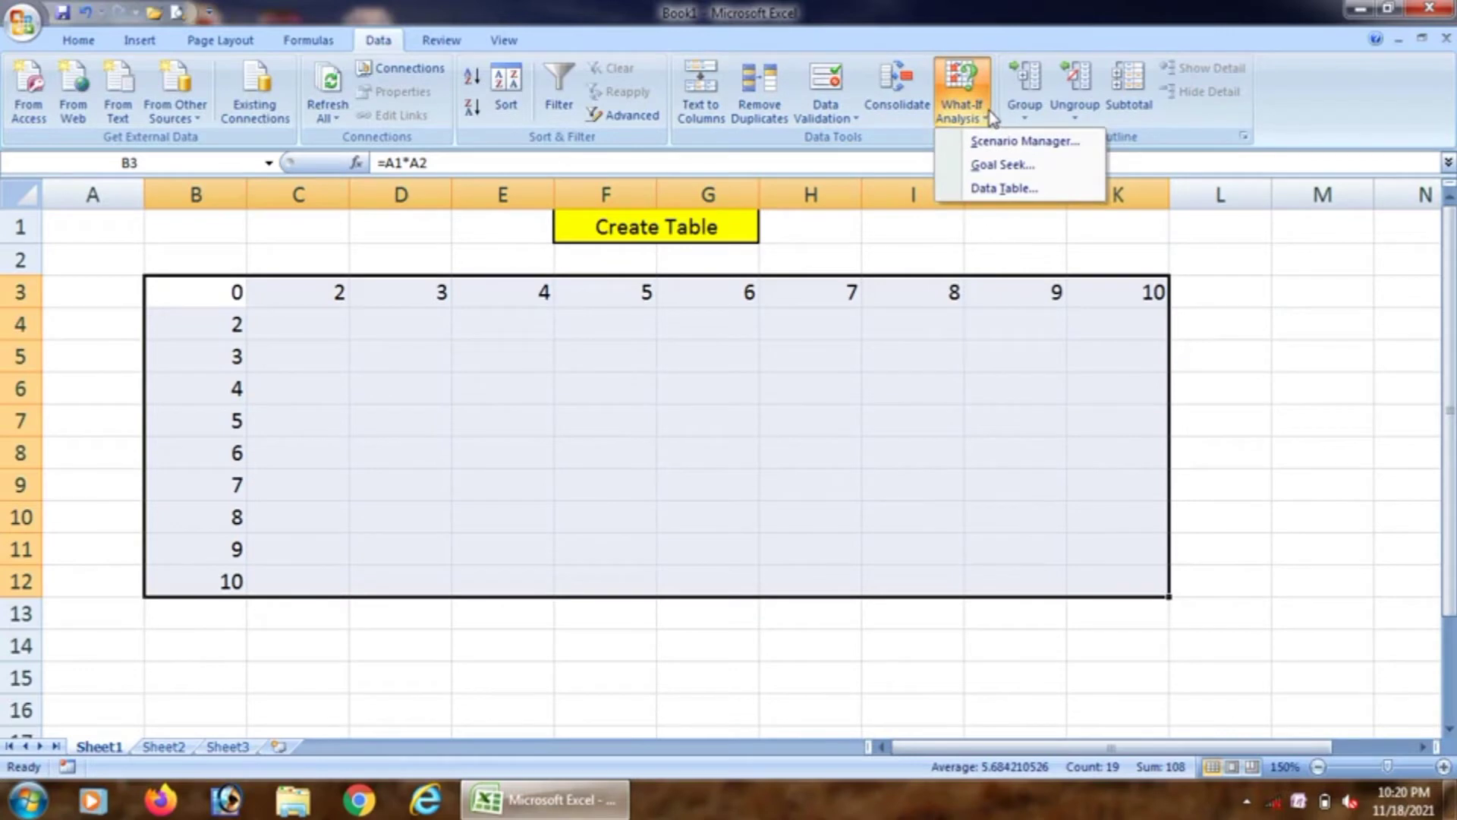
{"action": "left_click", "coordinate": [1004, 188]}
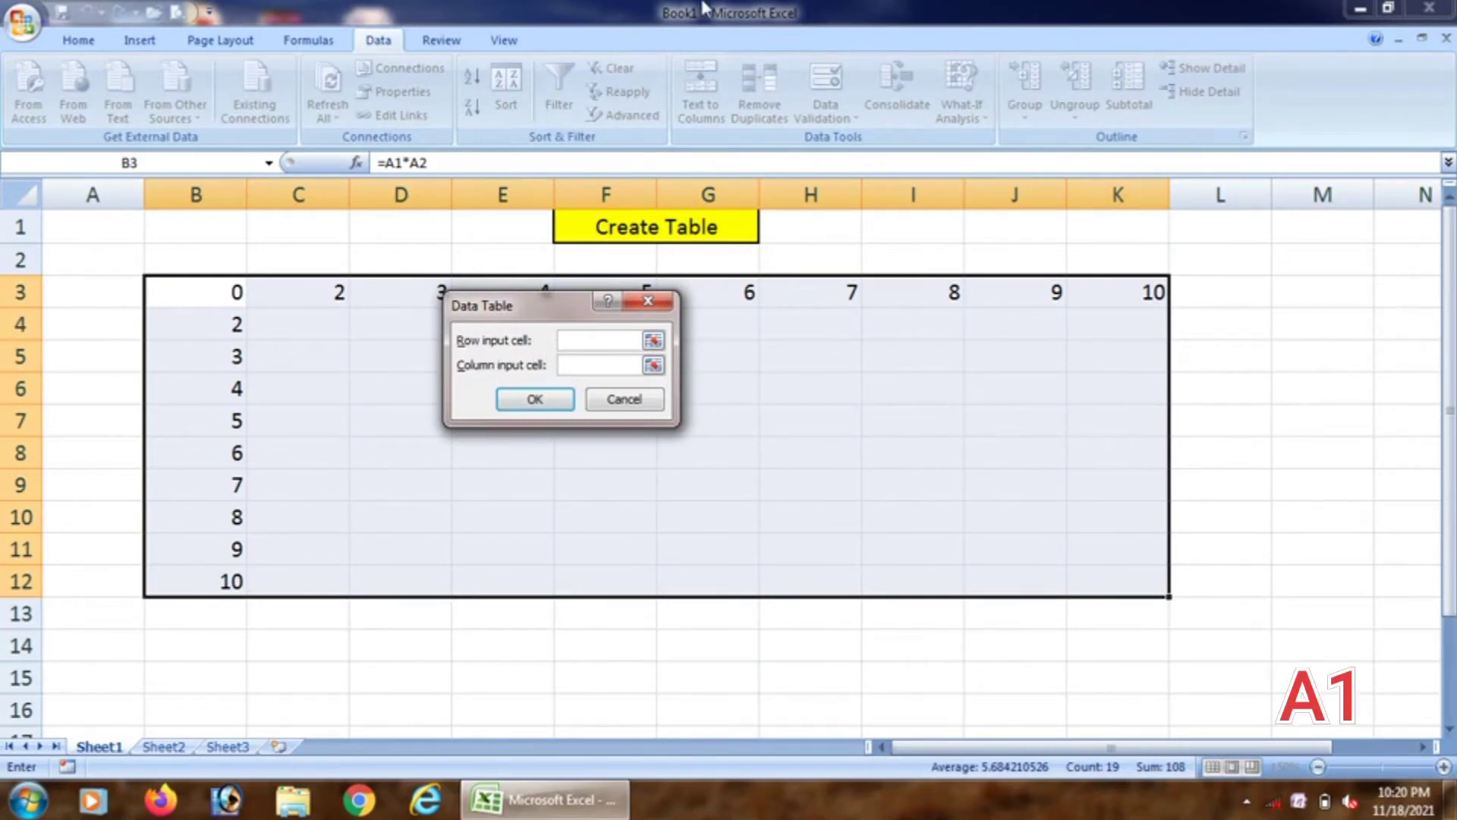
Create the data table with A1 as row input cell and A2 as column input cell.
{"action": "type", "text": "a1"}
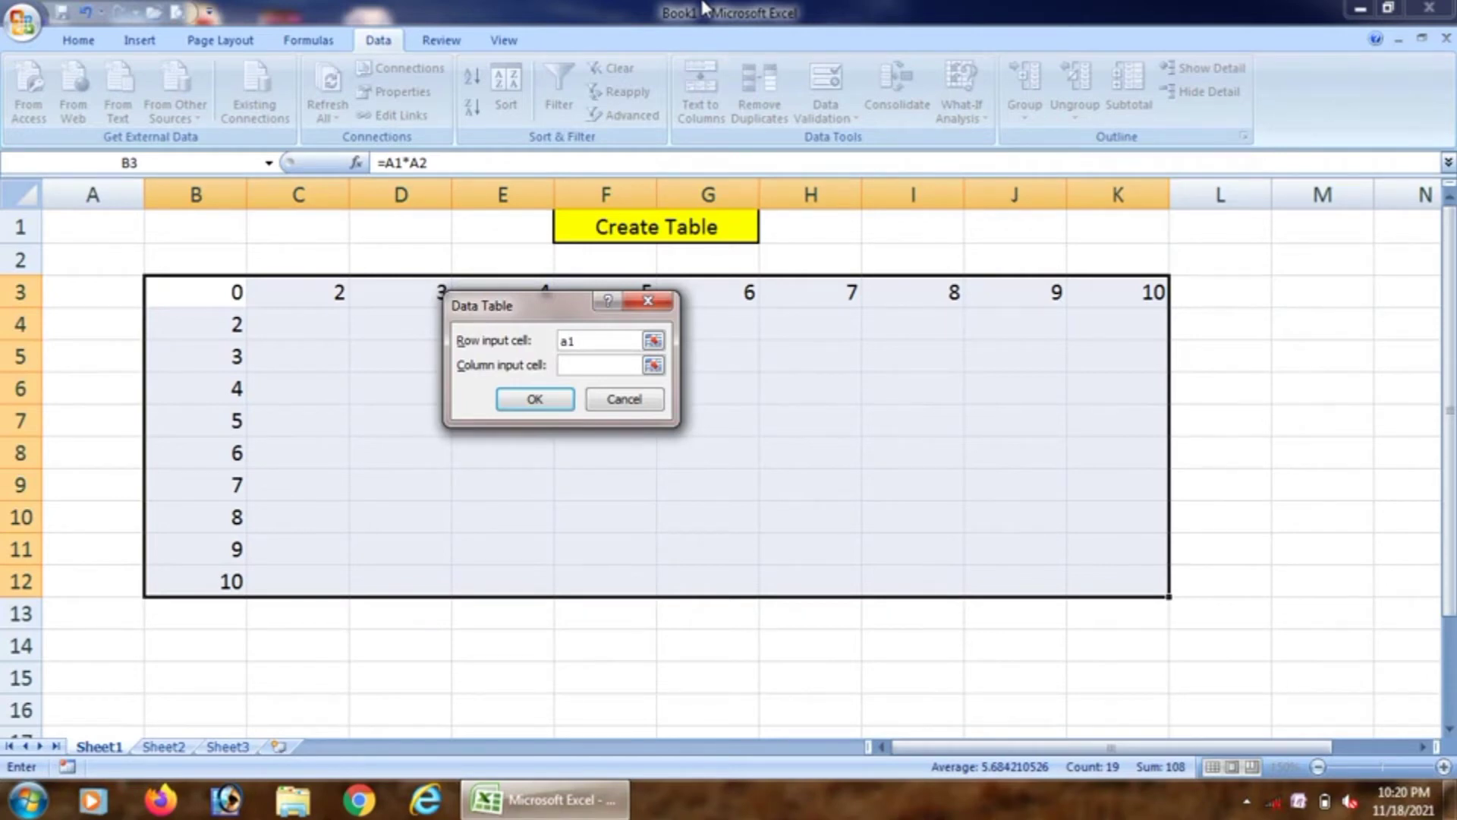
{"action": "key", "text": "Tab"}
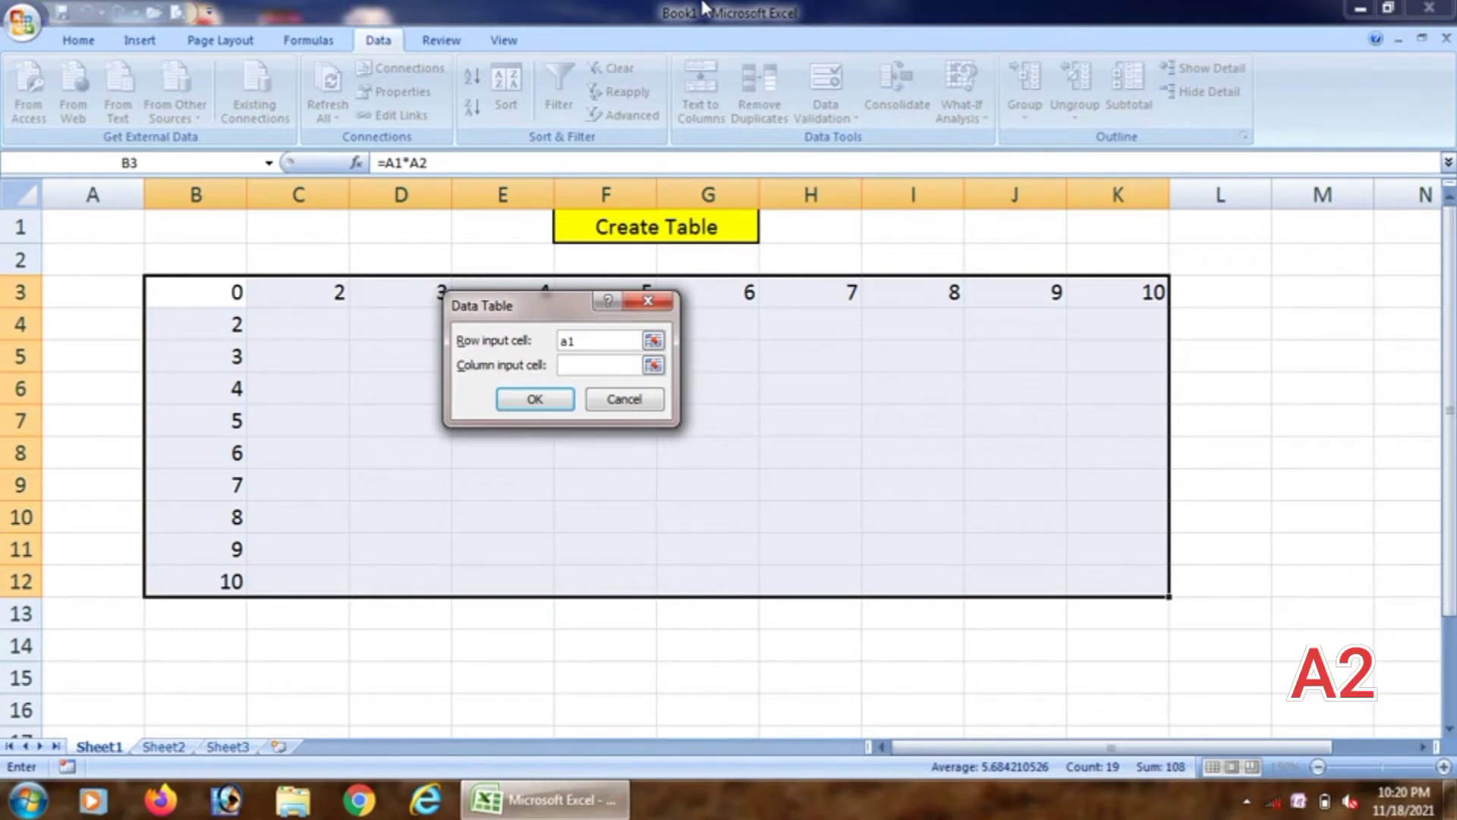
{"action": "type", "text": "a2"}
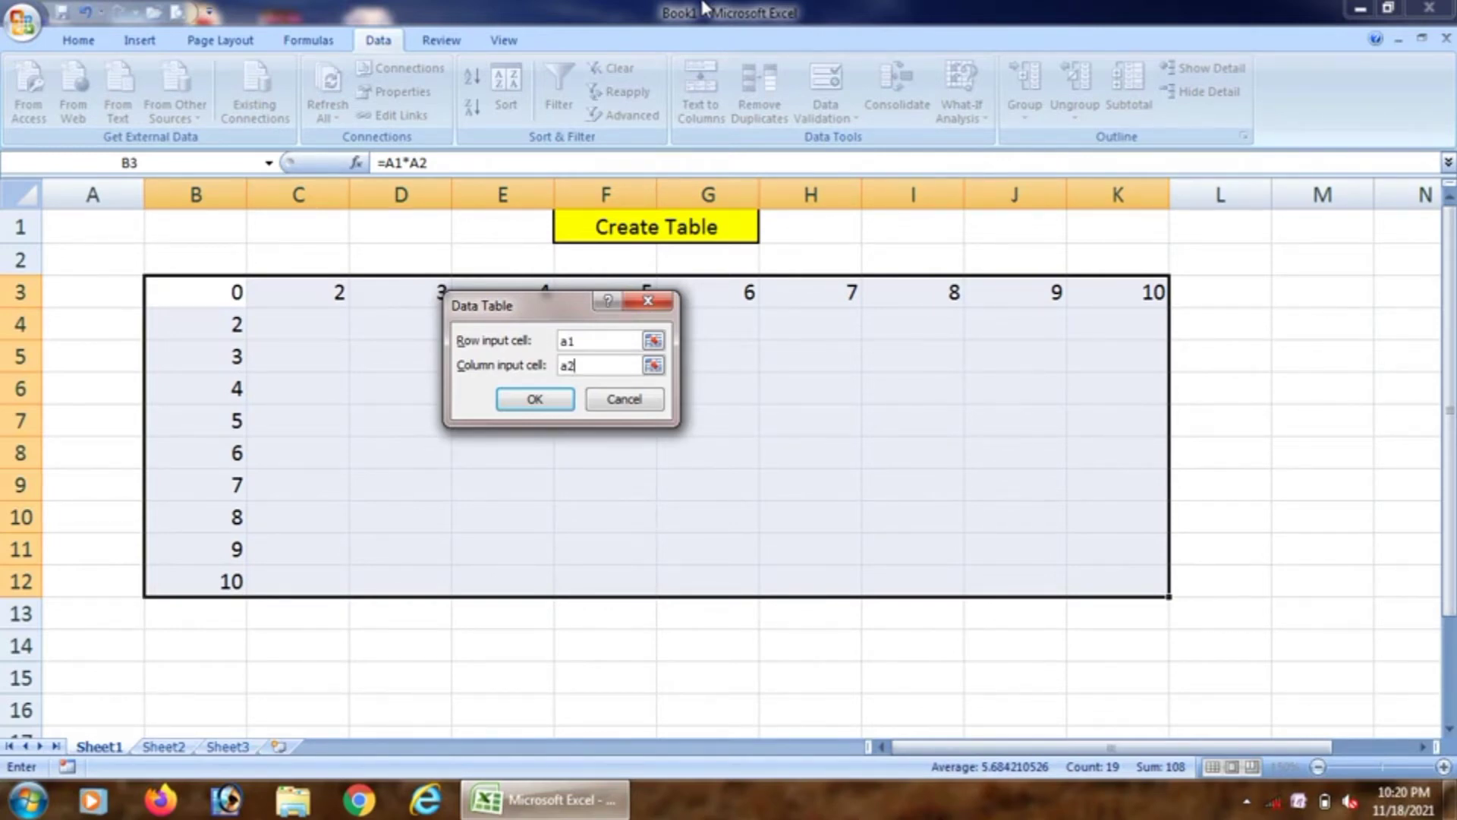
{"action": "key", "text": "Return"}
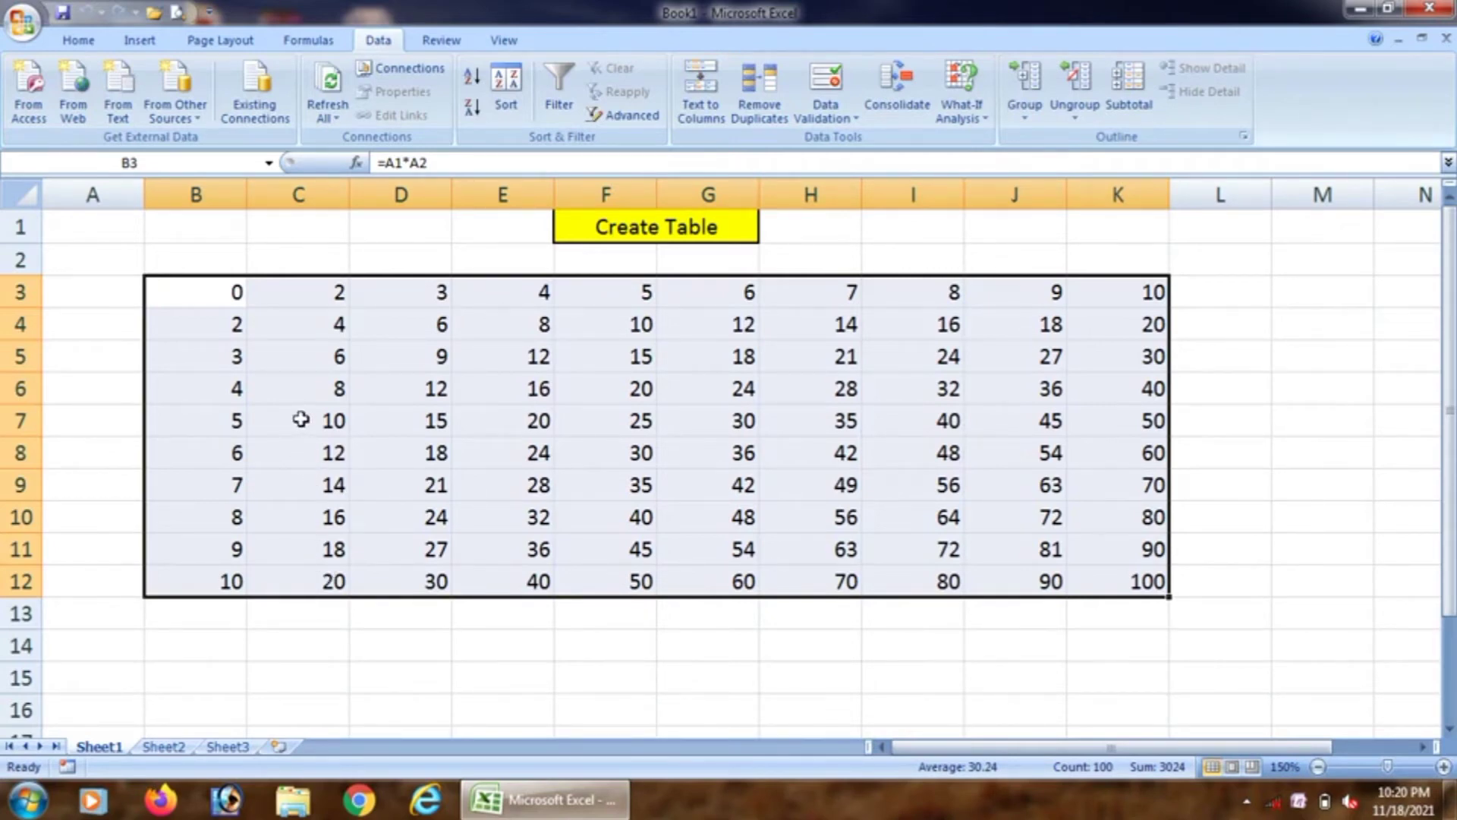
Apply All Borders to every cell of the B3:K12 multiplication grid.
{"action": "left_click", "coordinate": [78, 41]}
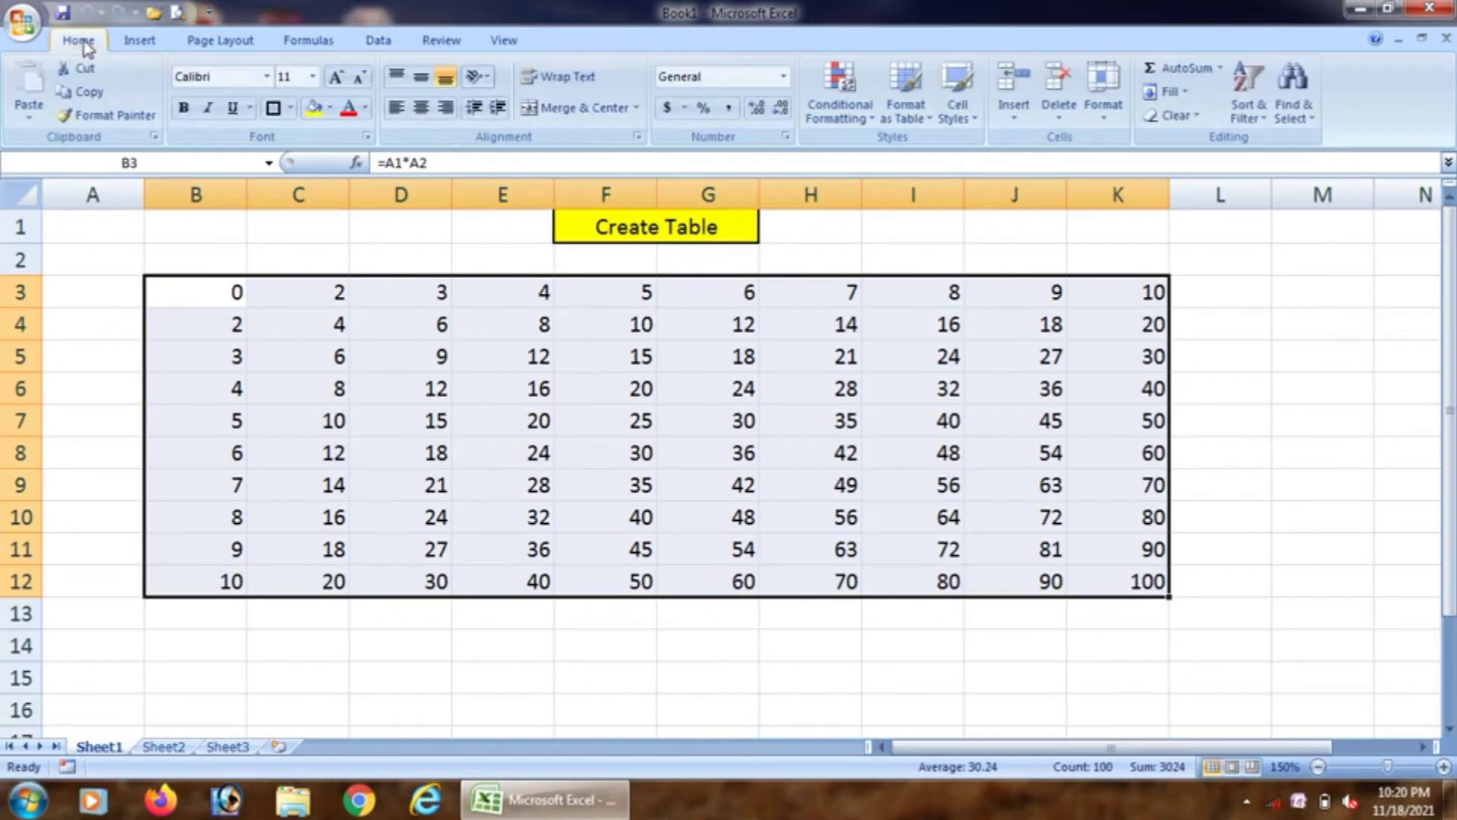
{"action": "left_click", "coordinate": [291, 107]}
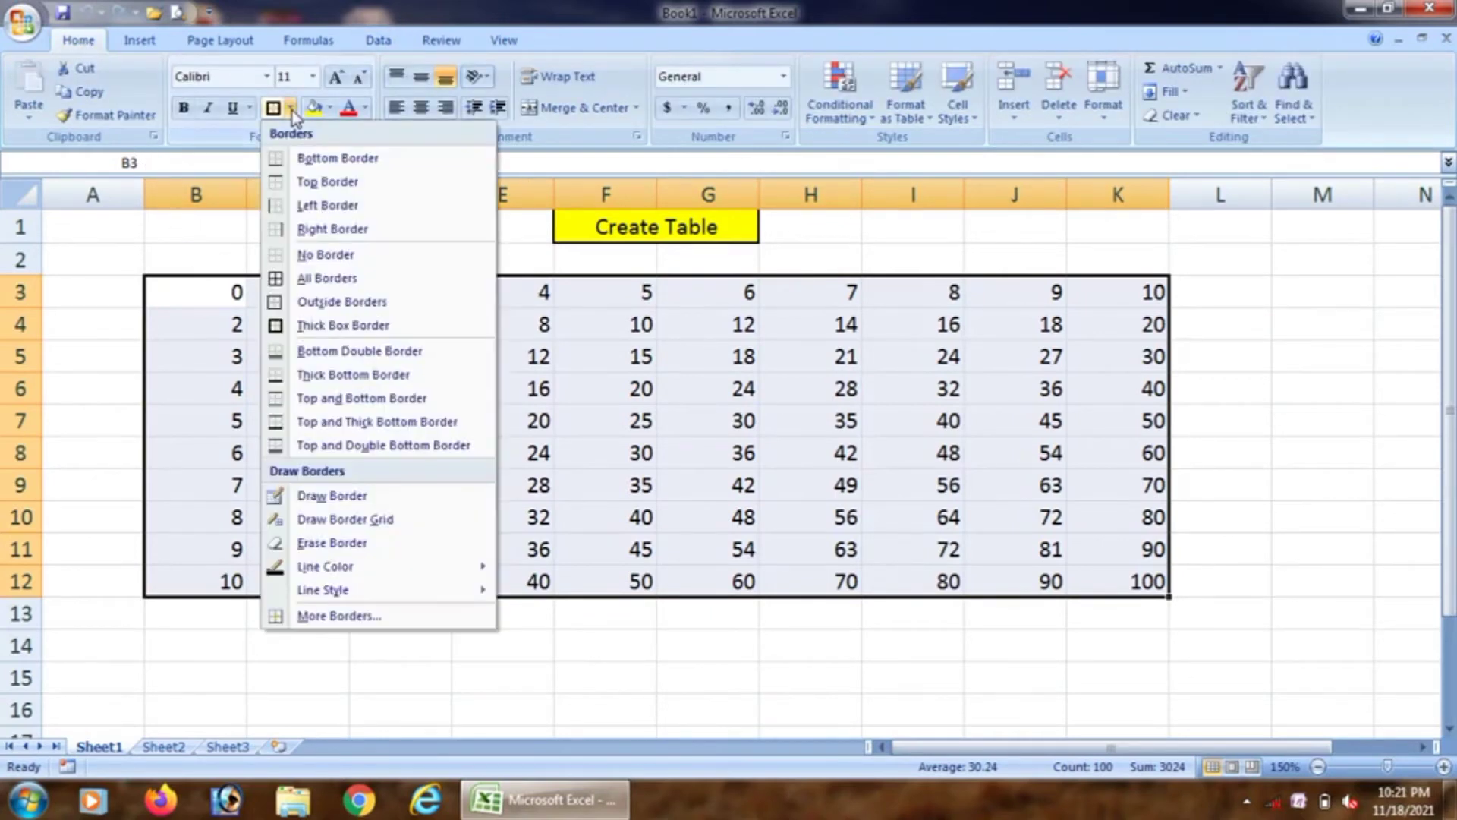
{"action": "left_click", "coordinate": [324, 281]}
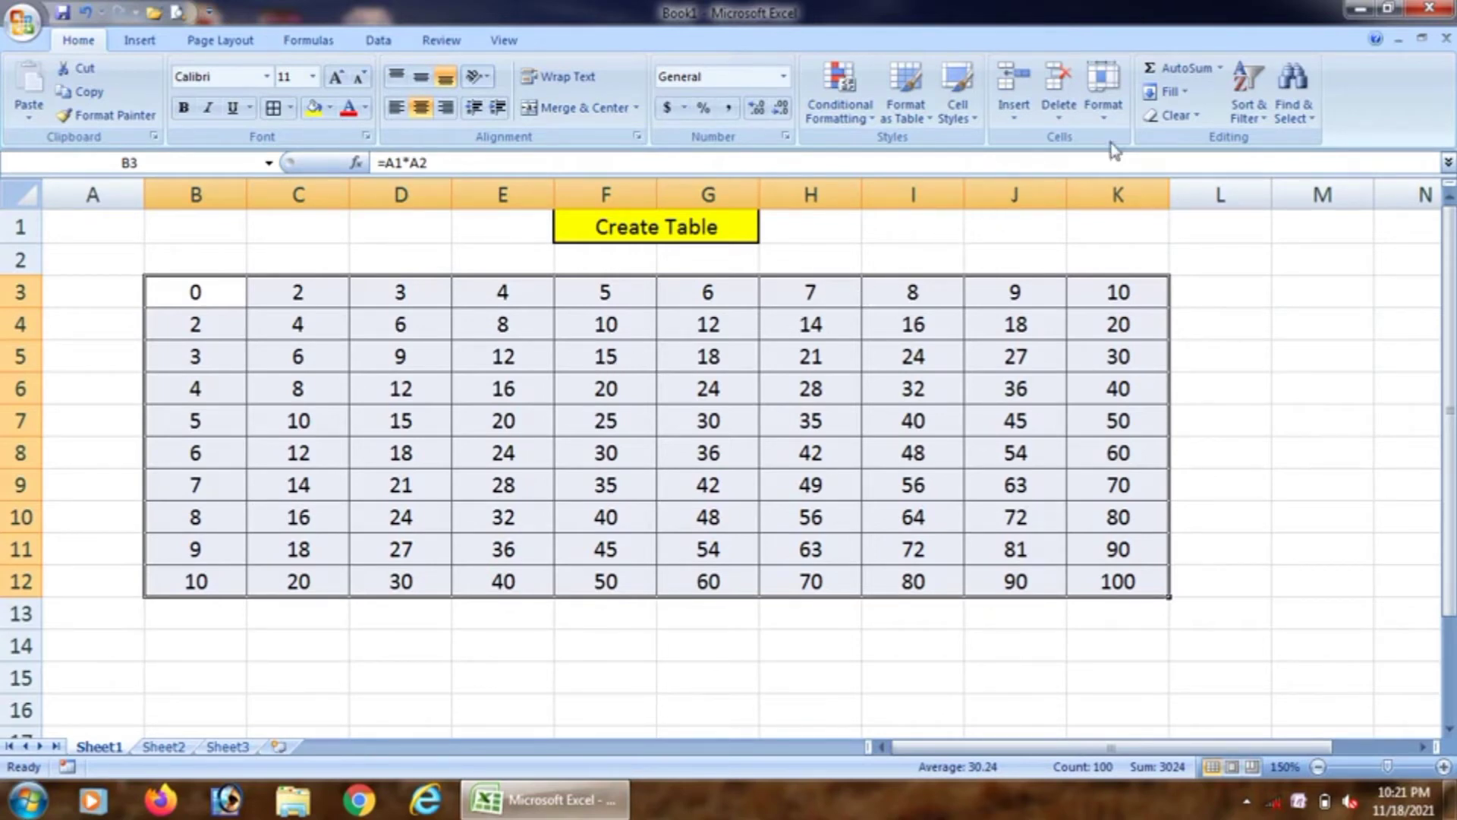
Set the column width of columns B through K to 5.
{"action": "left_click", "coordinate": [1113, 111]}
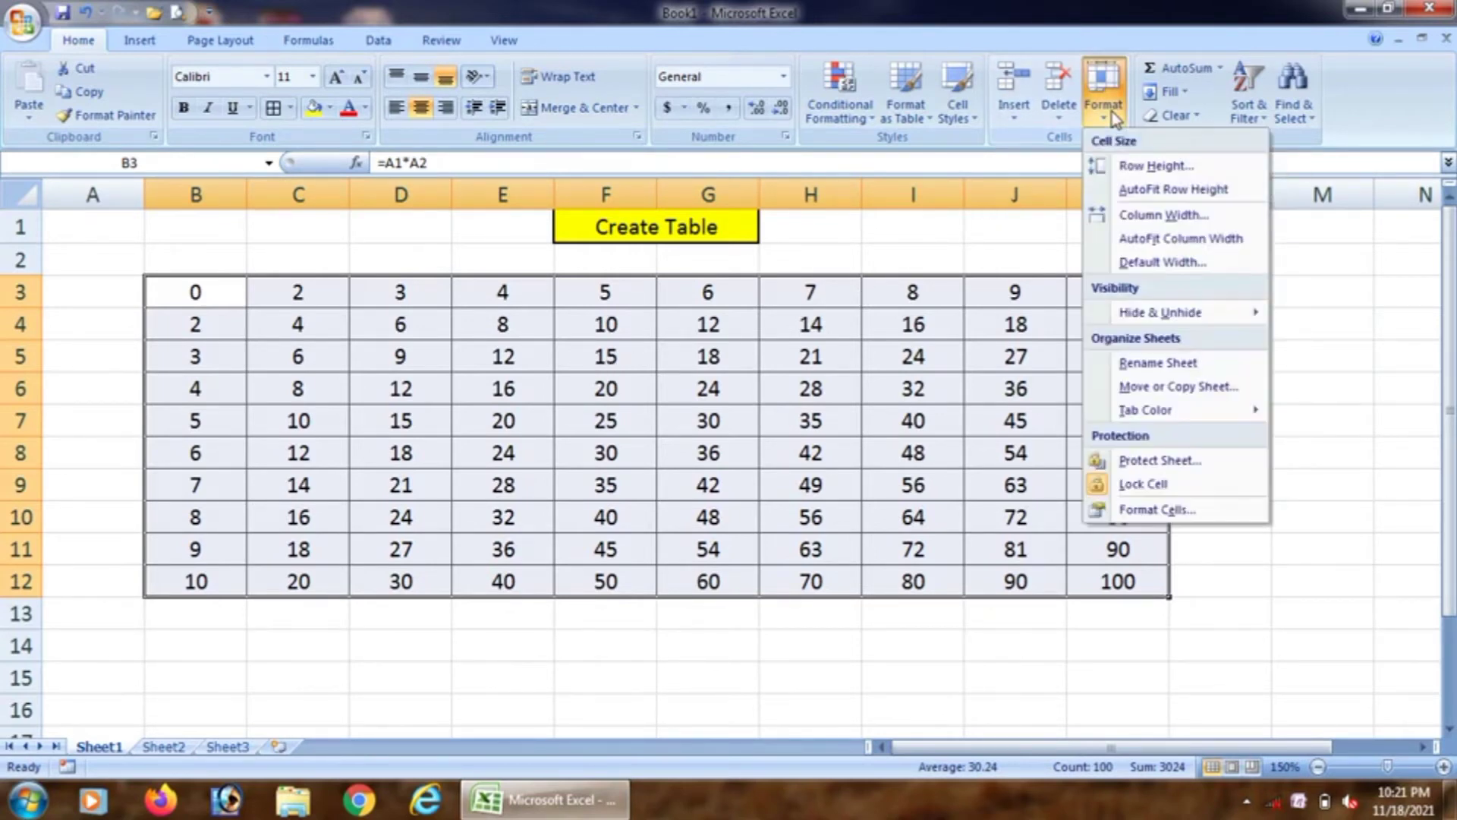
{"action": "left_click", "coordinate": [1151, 221]}
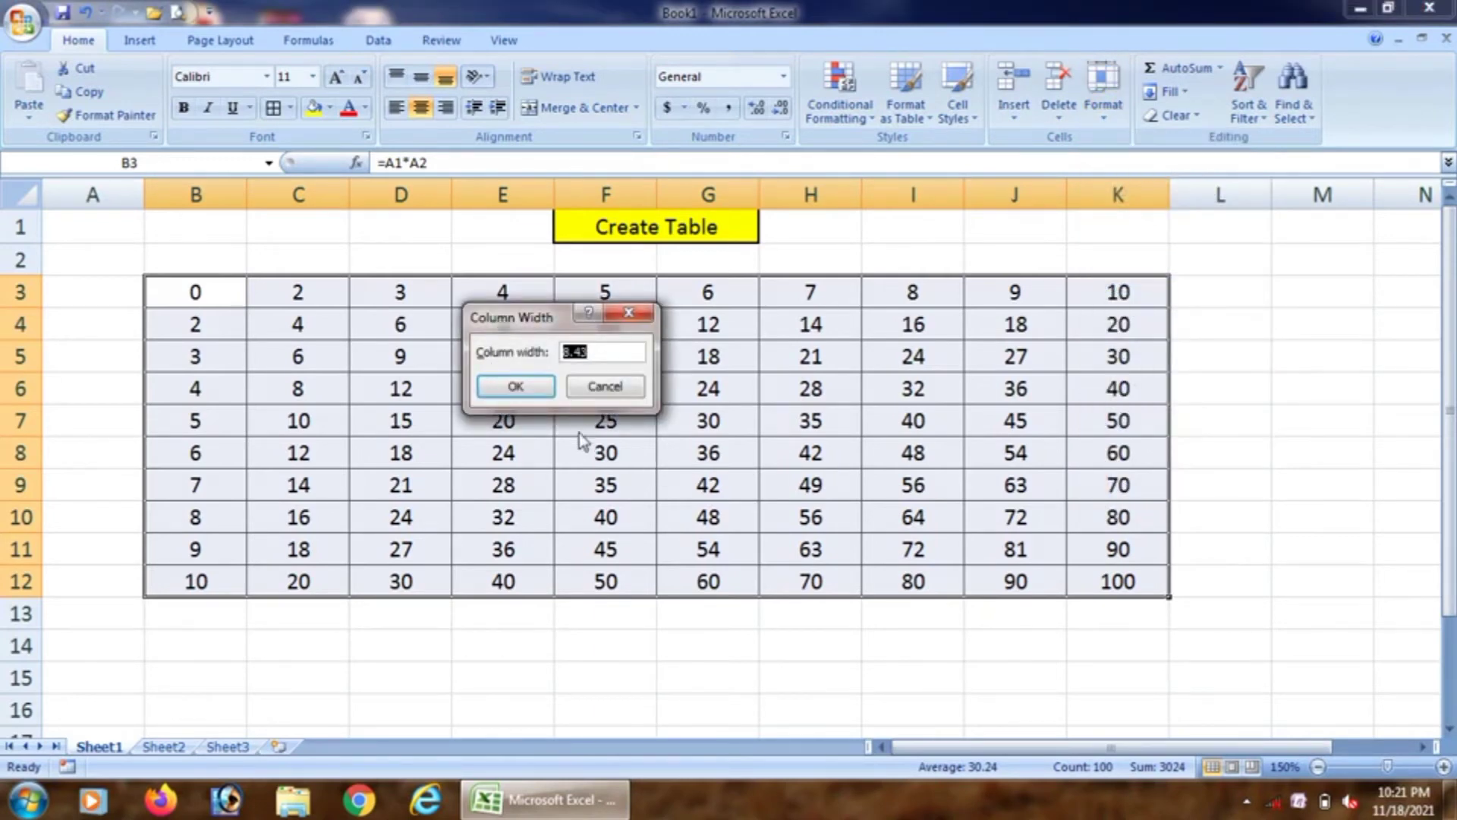
{"action": "left_click", "coordinate": [615, 355]}
{"action": "left_click", "coordinate": [517, 387]}
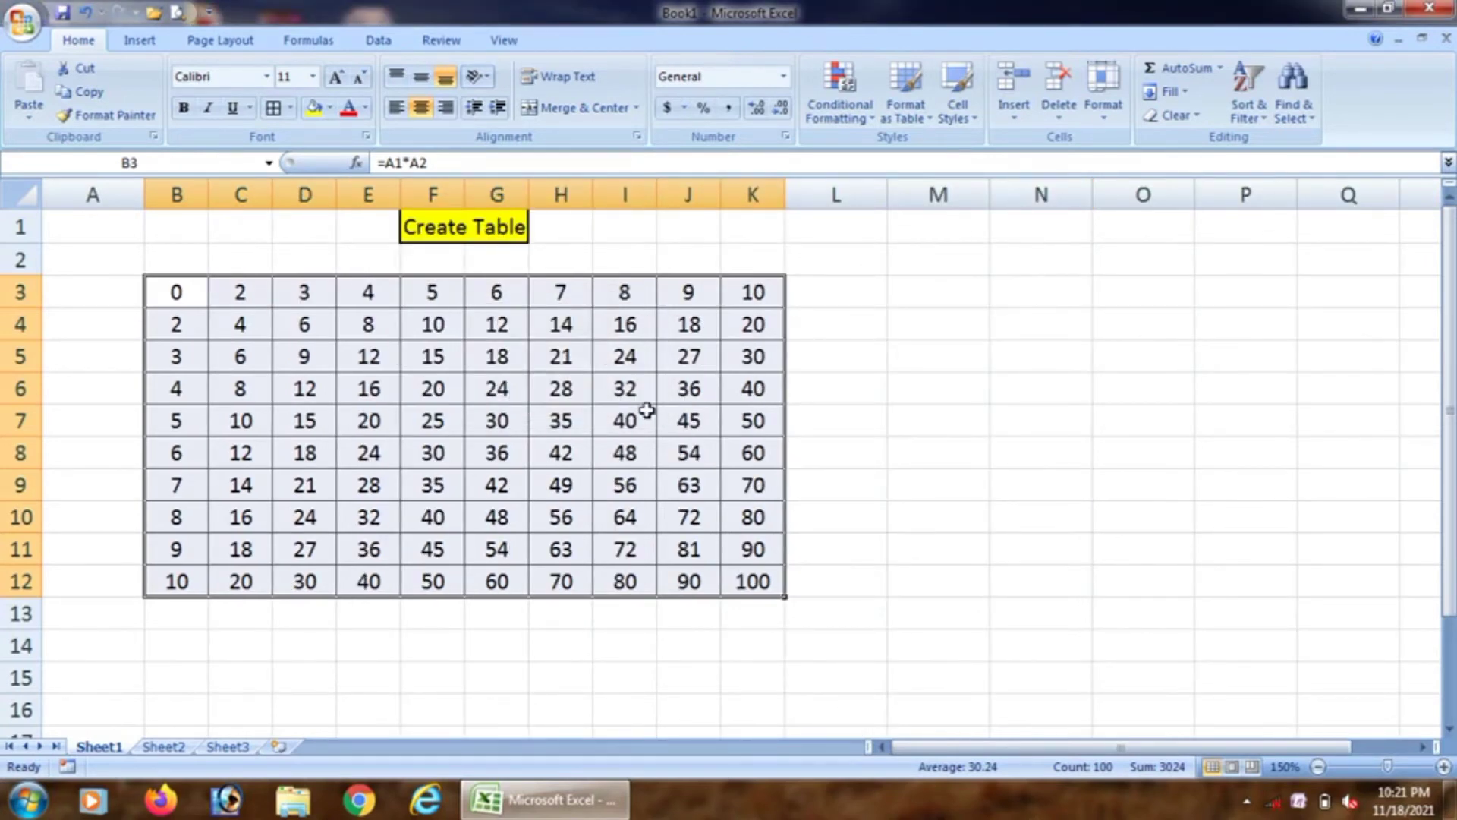
Make the table's numbers bold and bring up the Conditional Formatting options.
{"action": "left_click", "coordinate": [184, 108]}
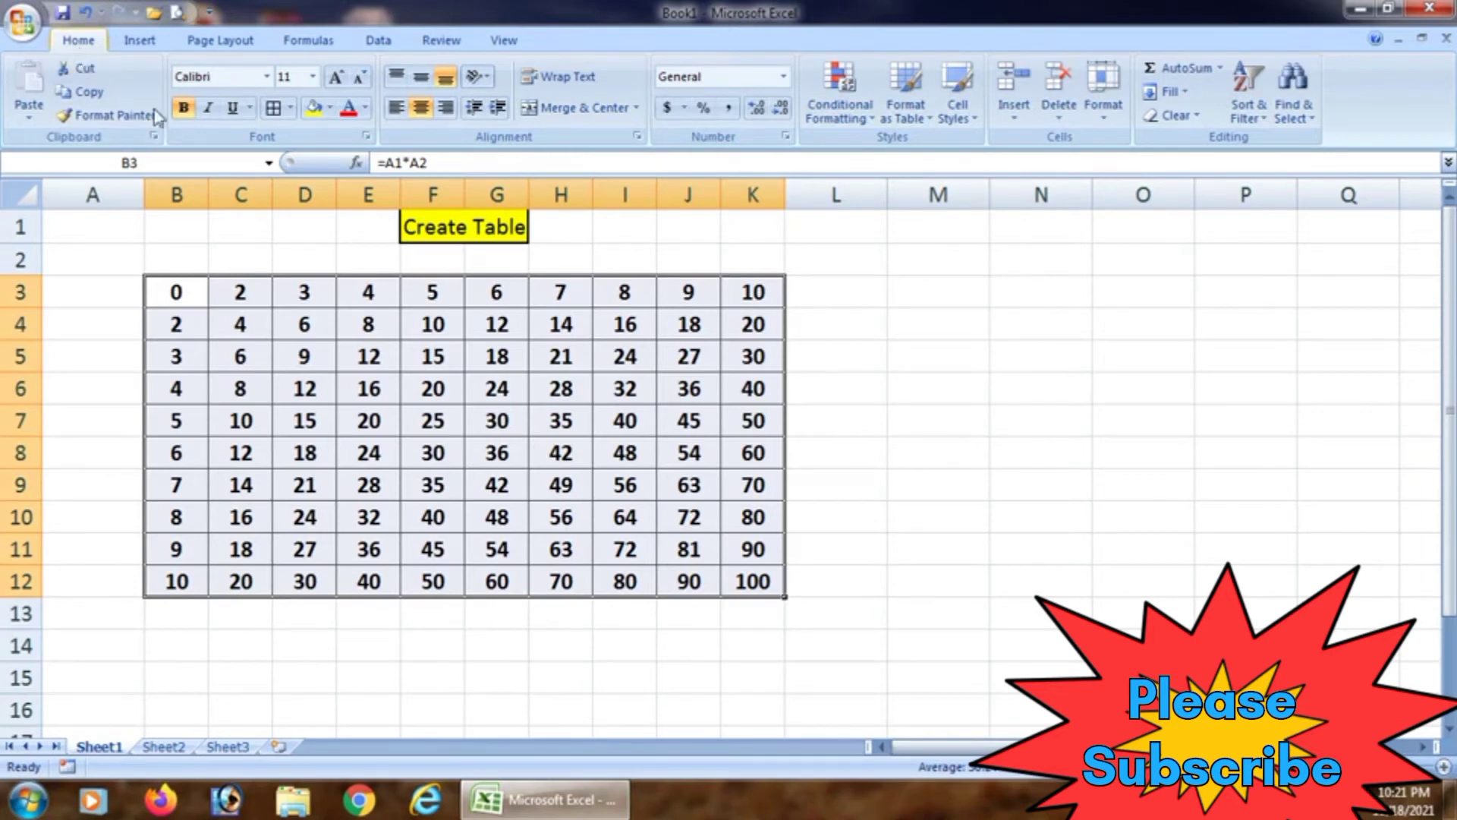
{"action": "left_click", "coordinate": [844, 114]}
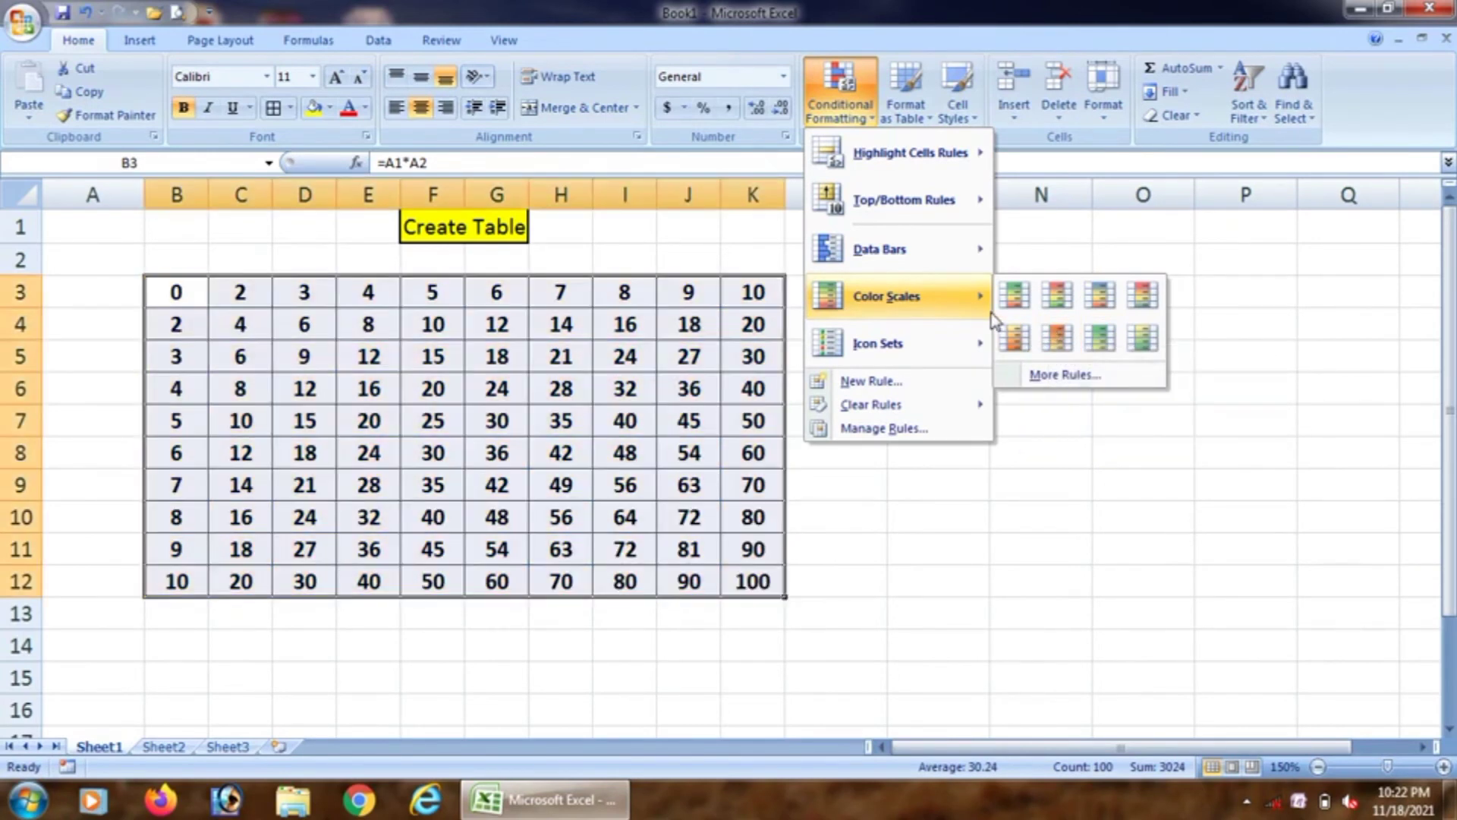
{"action": "mouse_move", "coordinate": [878, 343]}
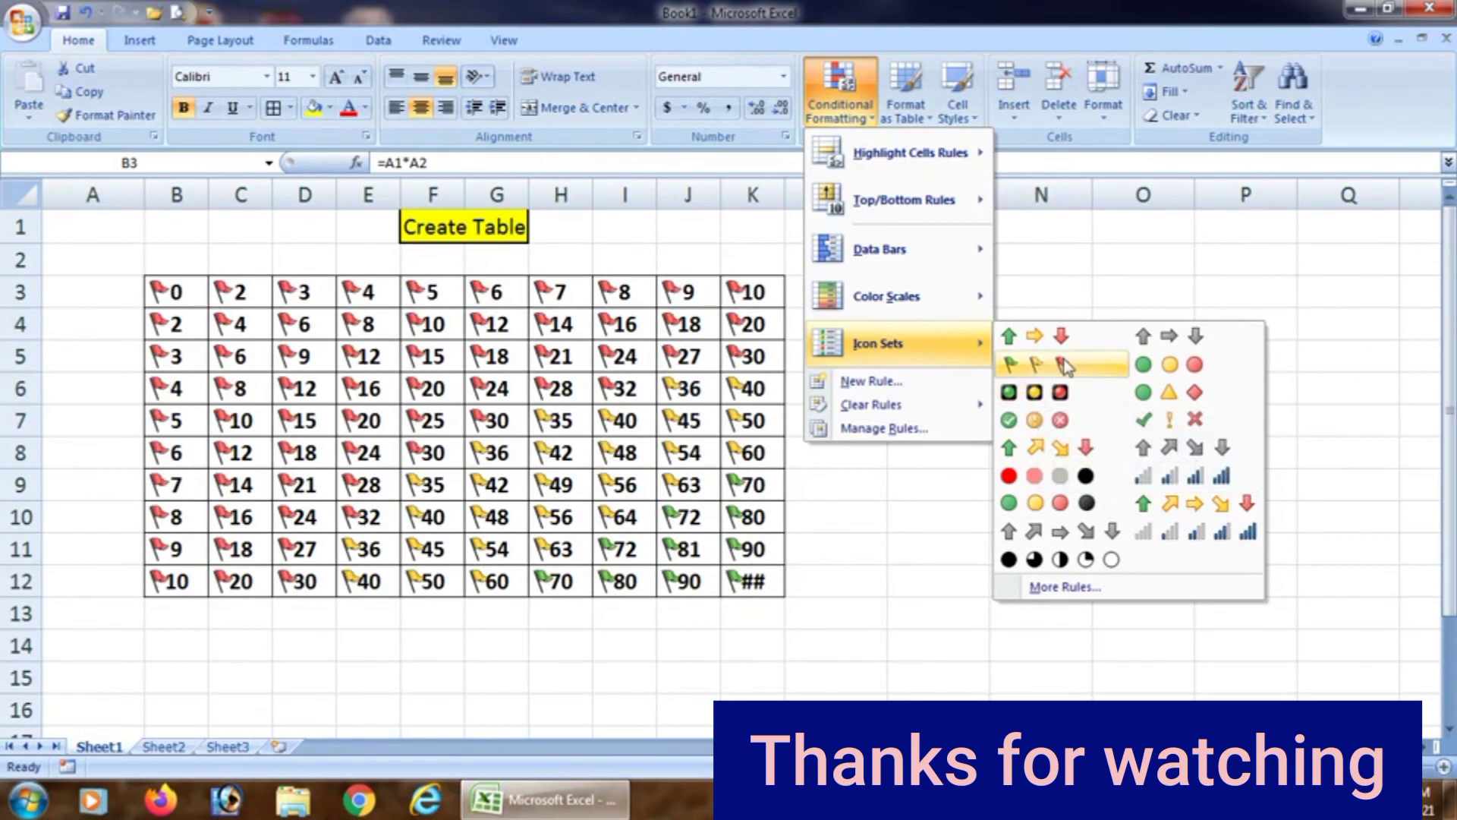
Apply the 3 Flags icon set to the table, then select cell F9.
{"action": "left_click", "coordinate": [1066, 367]}
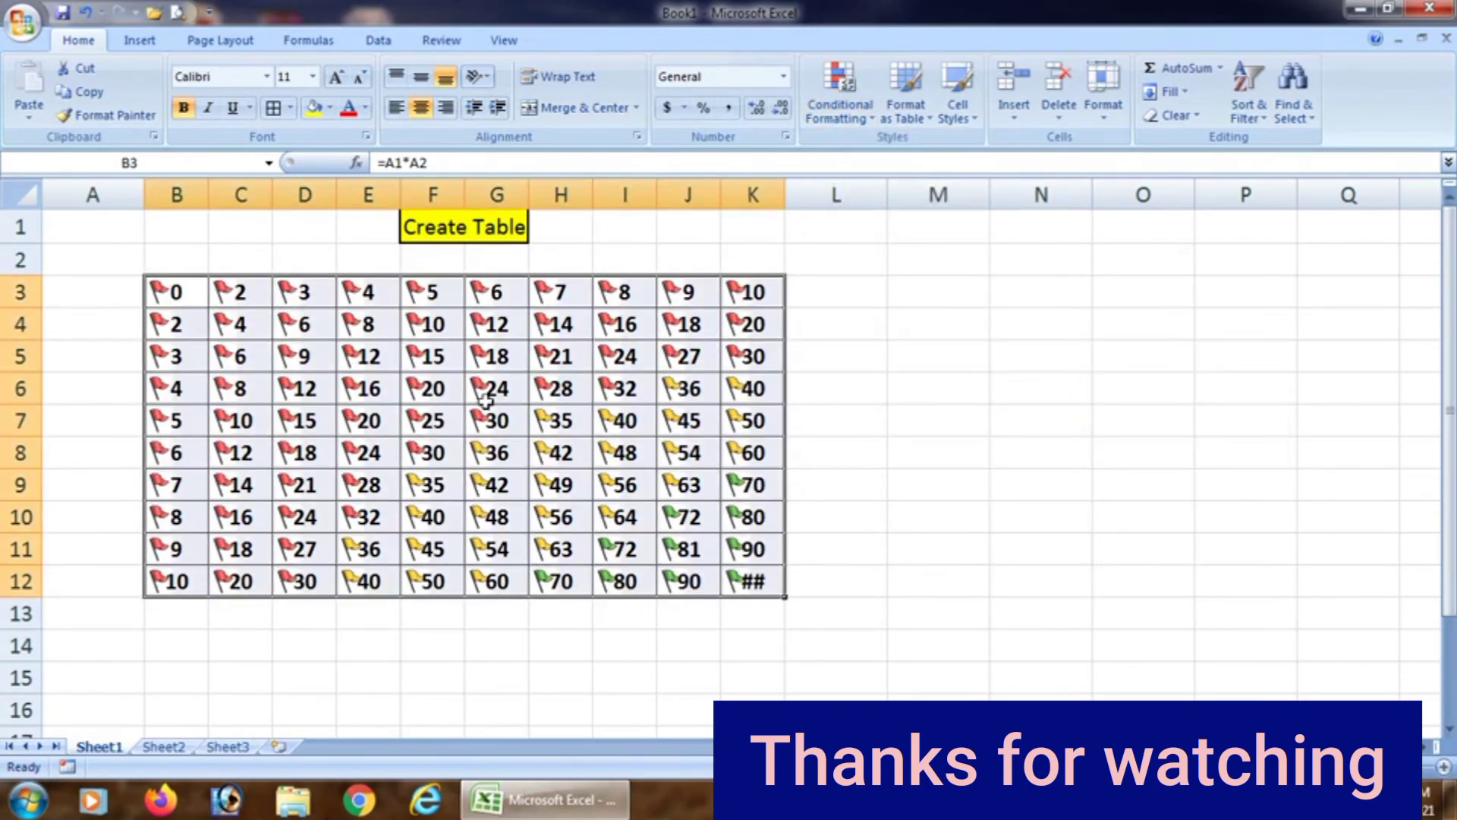
{"action": "left_click", "coordinate": [454, 477]}
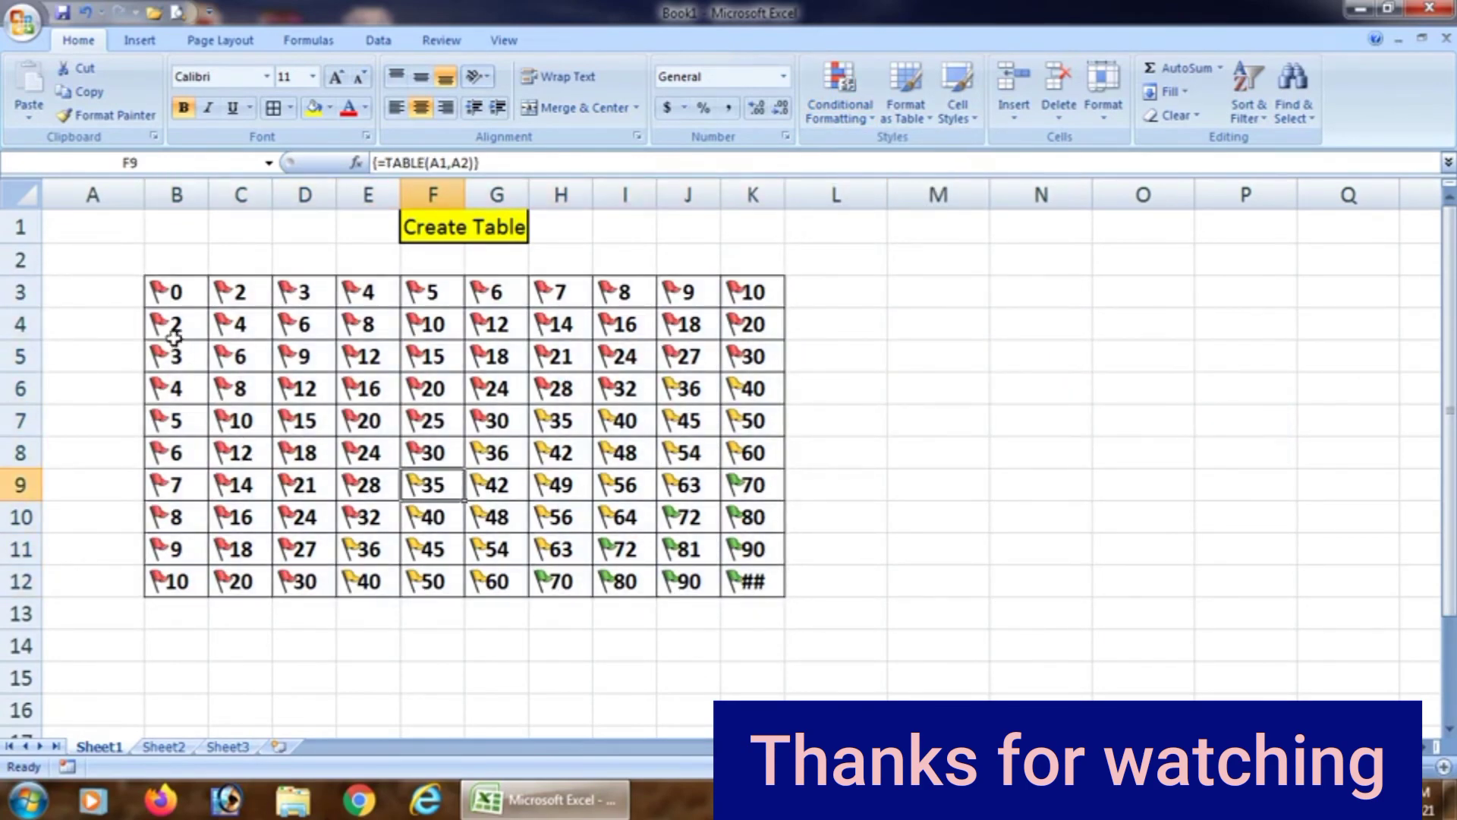